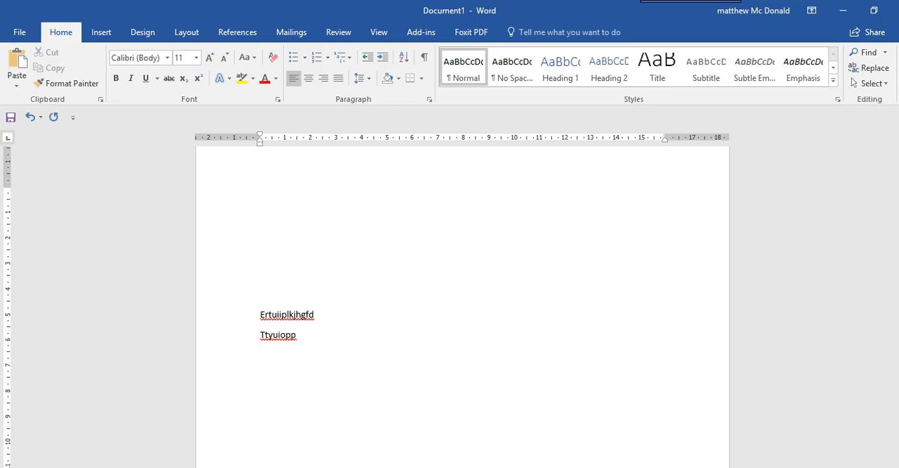
# Format both lines of text in New Walt Disney Font and enlarge them to 36 pt.
pyautogui.moveTo(311, 333); pyautogui.dragTo(228, 290)
pyautogui.hotkey('ctrl', 'c')
pyautogui.click(168, 57)
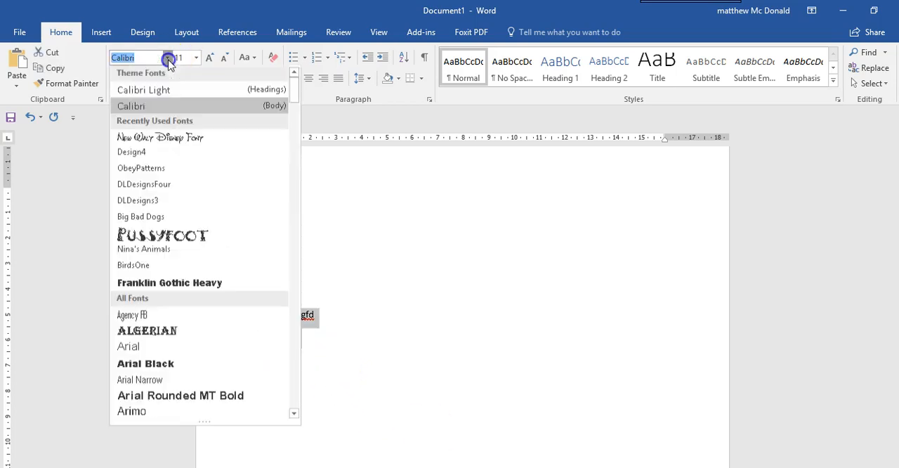
pyautogui.click(185, 144)
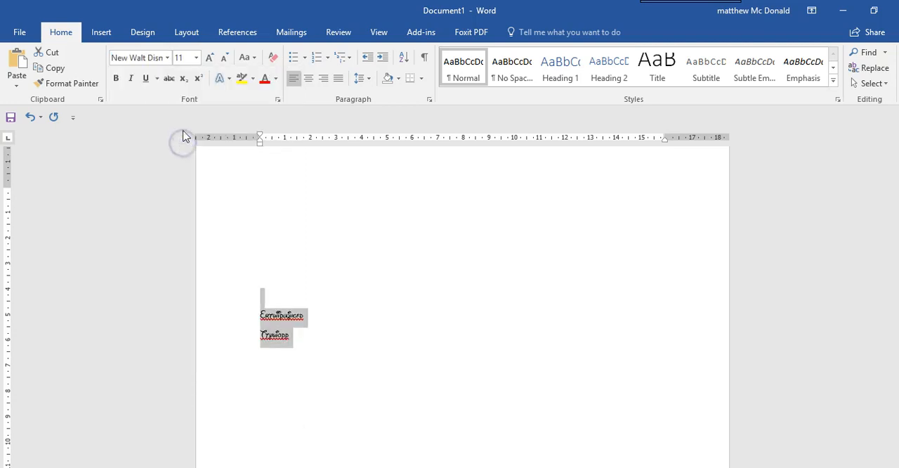
pyautogui.doubleClick(208, 59)
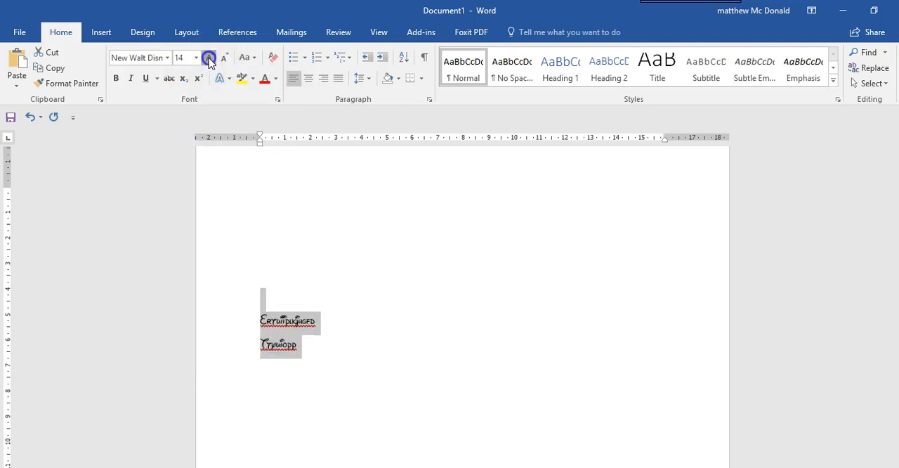
pyautogui.click(208, 59)
pyautogui.click(210, 59)
pyautogui.doubleClick(209, 59)
pyautogui.tripleClick(209, 59)
pyautogui.click(209, 59)
# Join the second line onto the end of the first and remove the empty paragraphs above the text.
pyautogui.click(408, 351)
pyautogui.press('Delete')
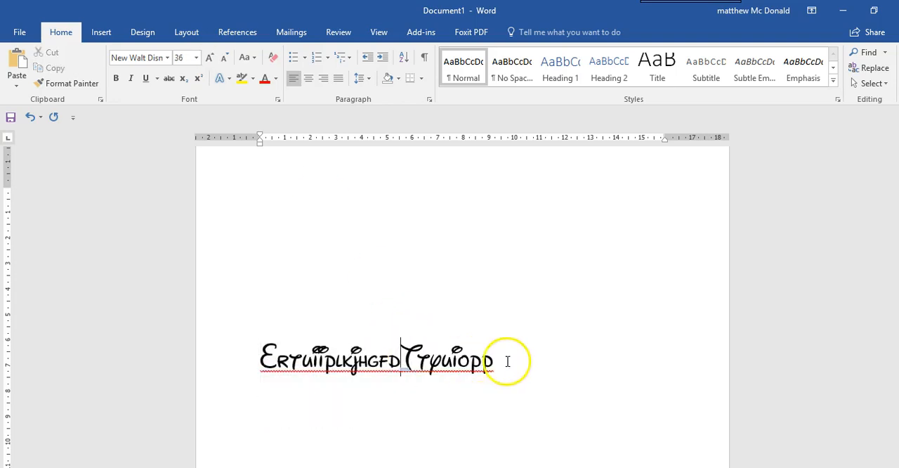
pyautogui.moveTo(508, 361); pyautogui.dragTo(243, 361)
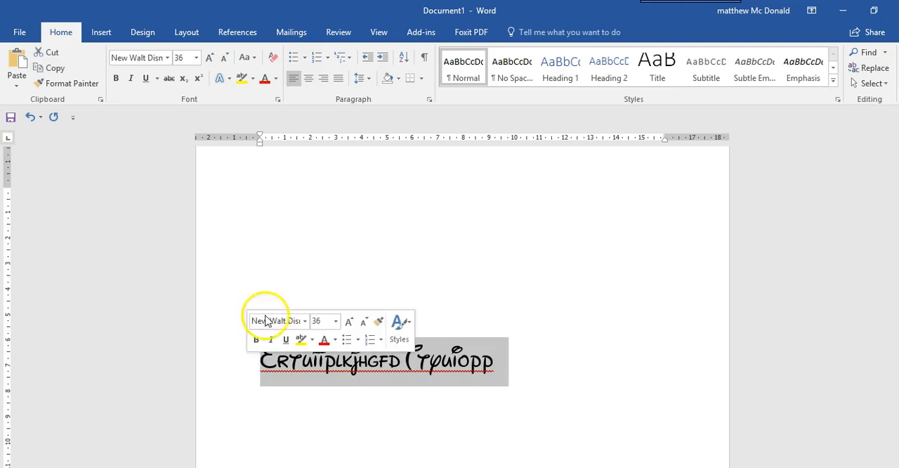
pyautogui.click(279, 230)
pyautogui.press('Delete')
pyautogui.press('Delete')
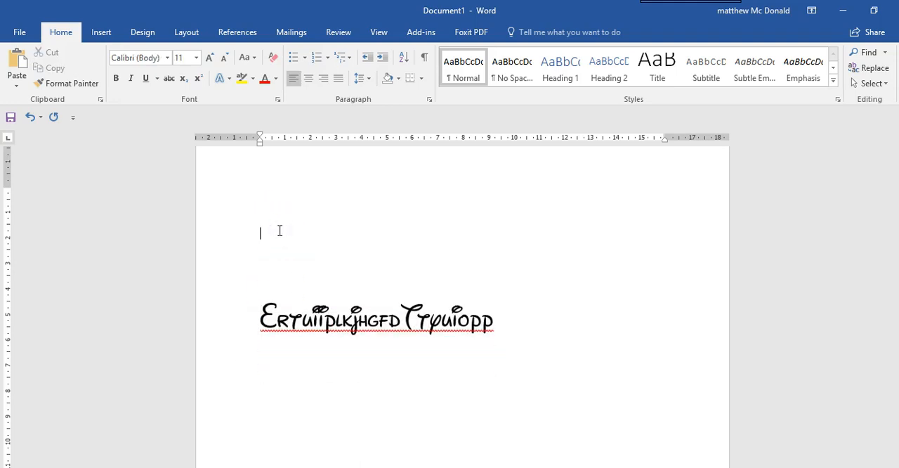
pyautogui.press('Delete')
pyautogui.press('Delete')
pyautogui.press('Delete')
pyautogui.press('Delete')
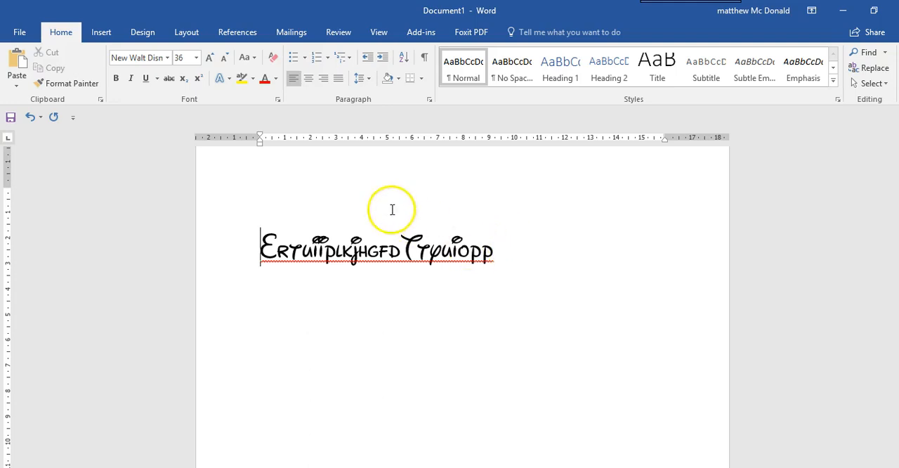
# Cut all the text out of the document, keeping it on the clipboard for pasting.
pyautogui.moveTo(362, 239); pyautogui.dragTo(261, 264)
pyautogui.click(351, 250)
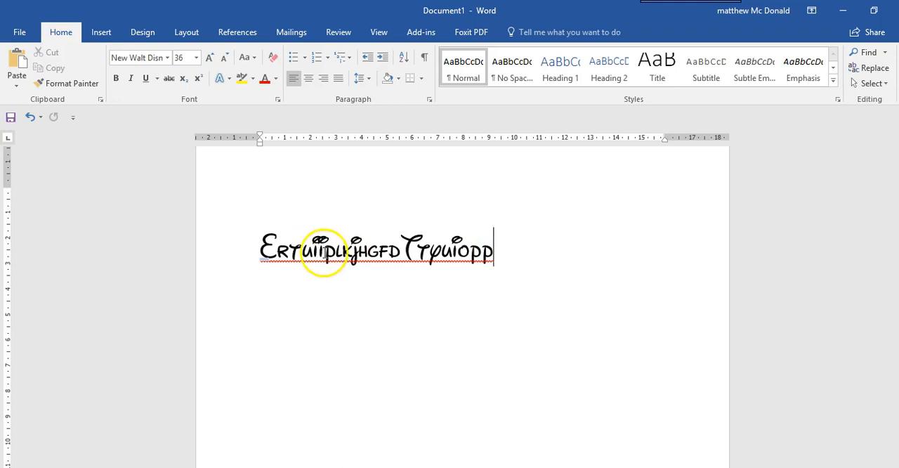
pyautogui.hotkey('ctrl', 'a')
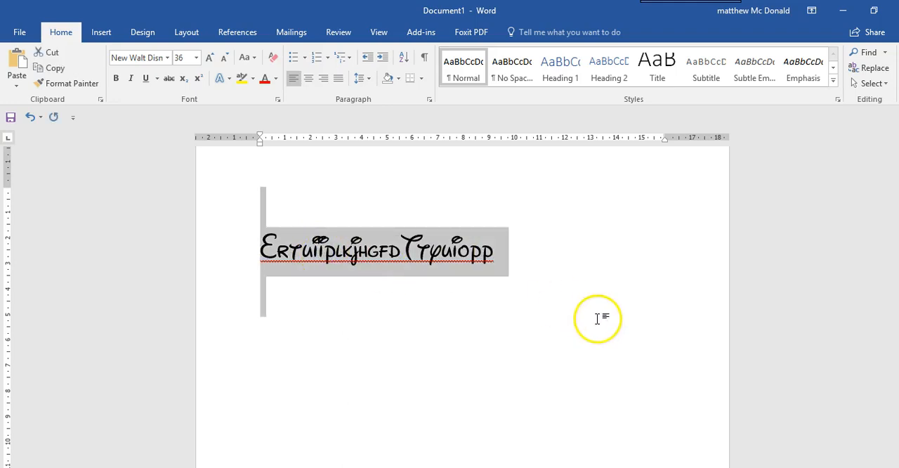
pyautogui.press('Delete')
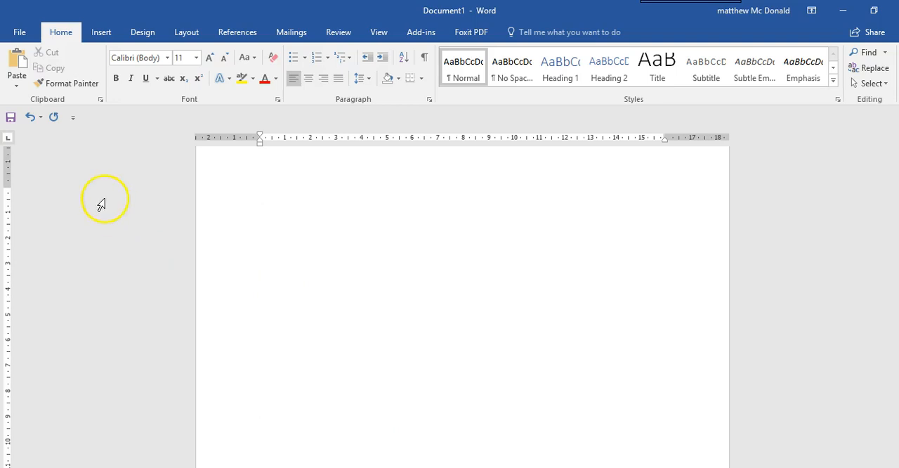
# Insert a Simple Text Box containing the cut text and widen the box to 10 cm so the text fits on one line.
pyautogui.click(101, 33)
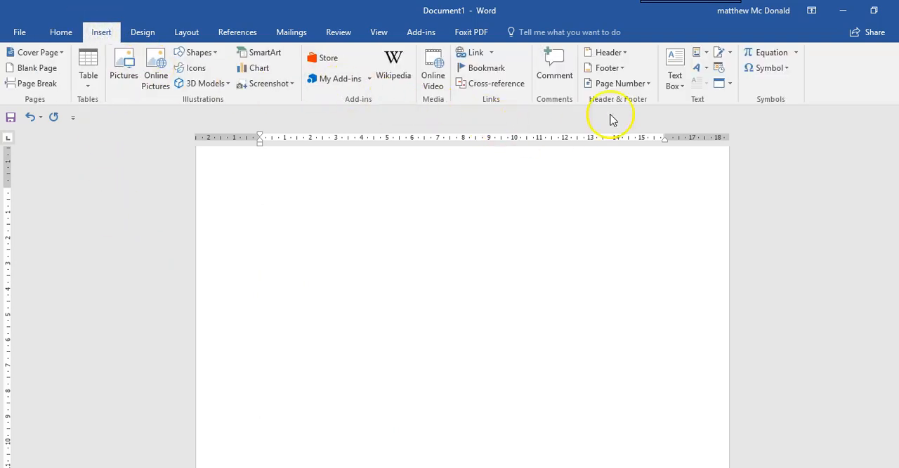
pyautogui.click(675, 66)
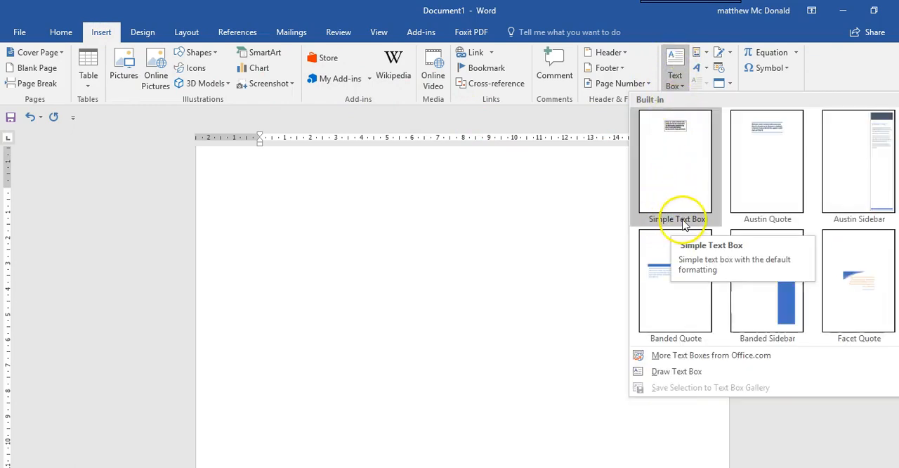
pyautogui.click(664, 153)
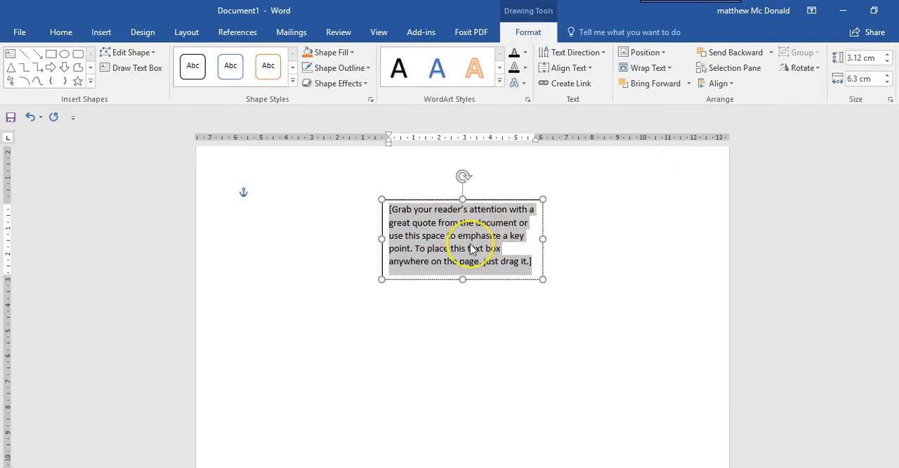
pyautogui.hotkey('ctrl', 'v')
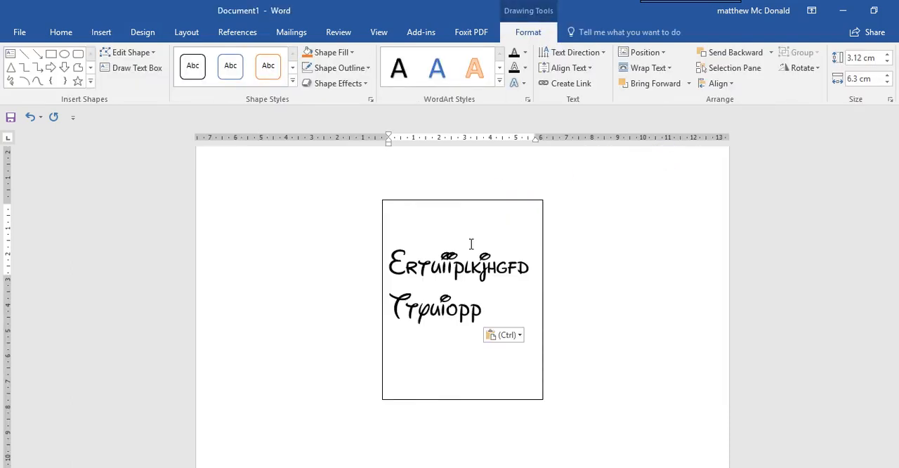
pyautogui.moveTo(544, 297); pyautogui.dragTo(637, 279)
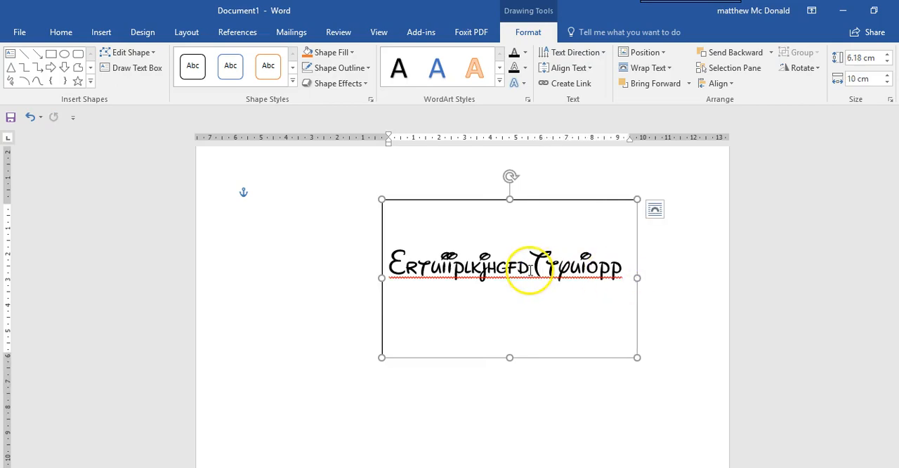
# Set the text effects of all the text in the text box to No fill.
pyautogui.click(487, 264)
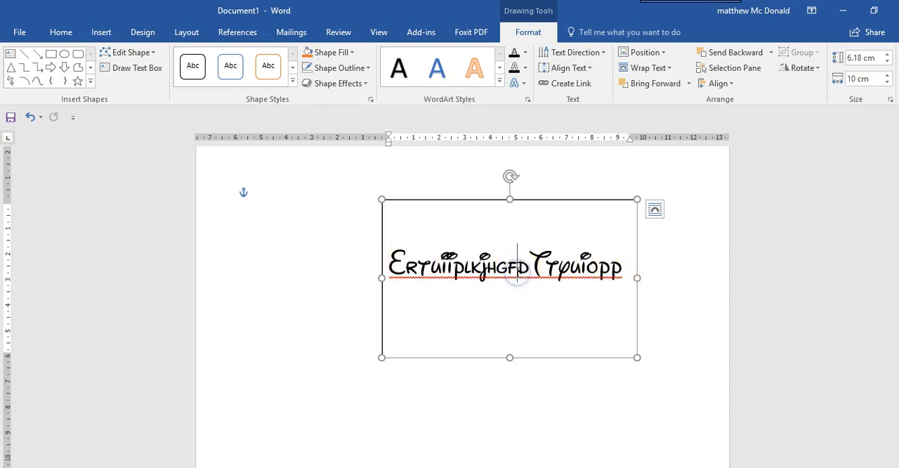
pyautogui.hotkey('ctrl', 'a')
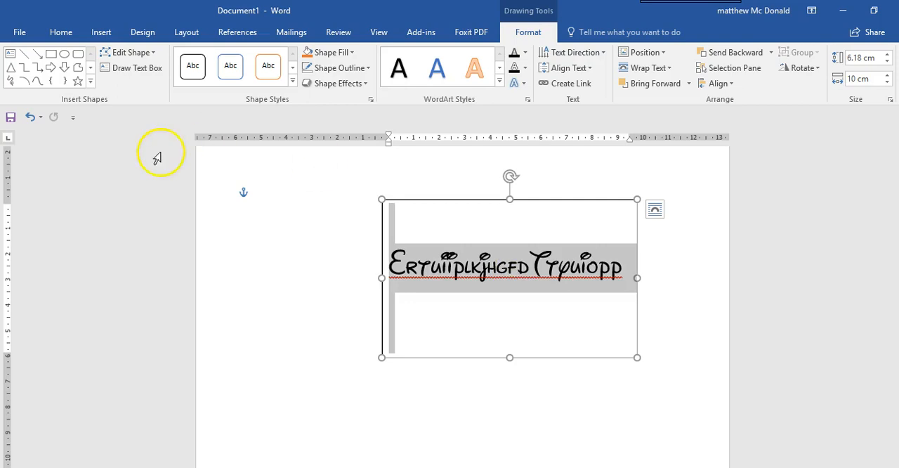
pyautogui.click(63, 38)
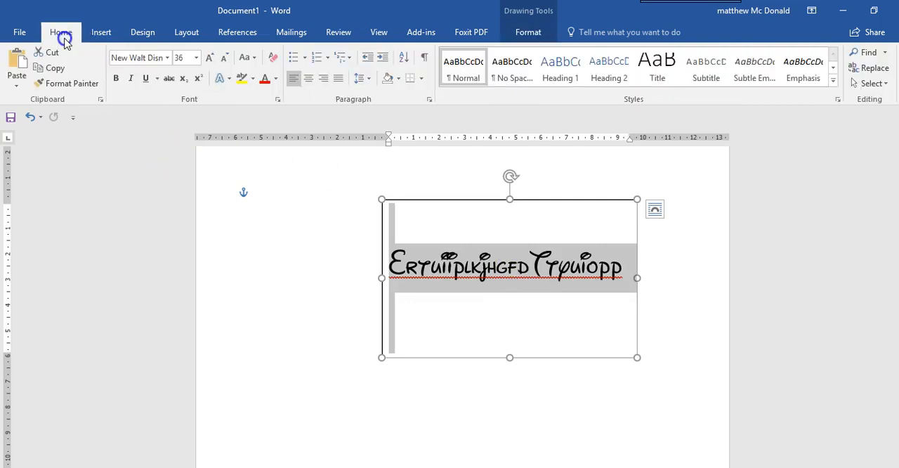
pyautogui.rightClick(443, 273)
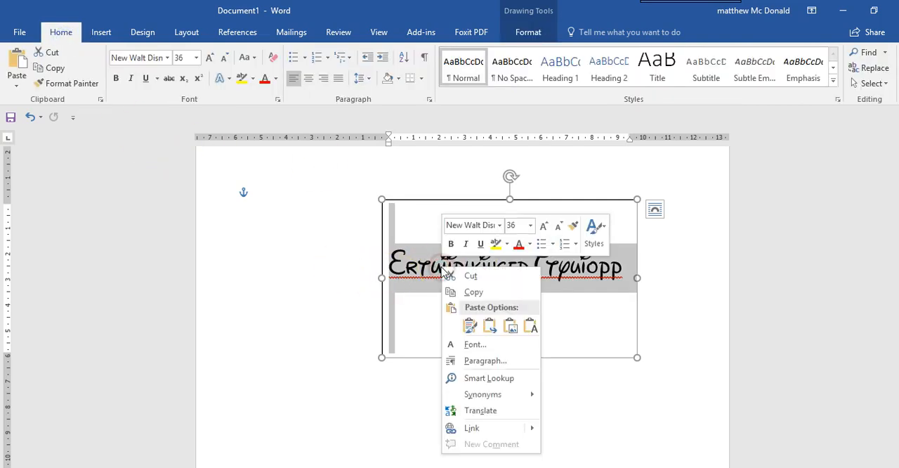
pyautogui.click(474, 344)
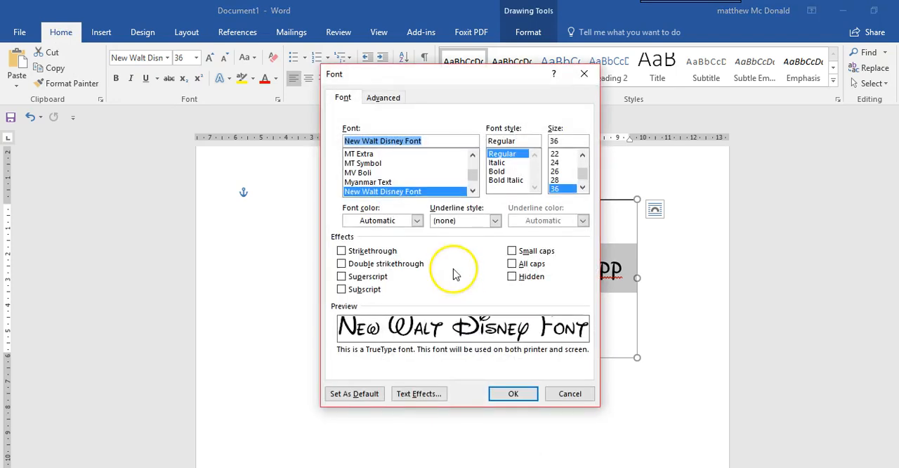
pyautogui.click(409, 395)
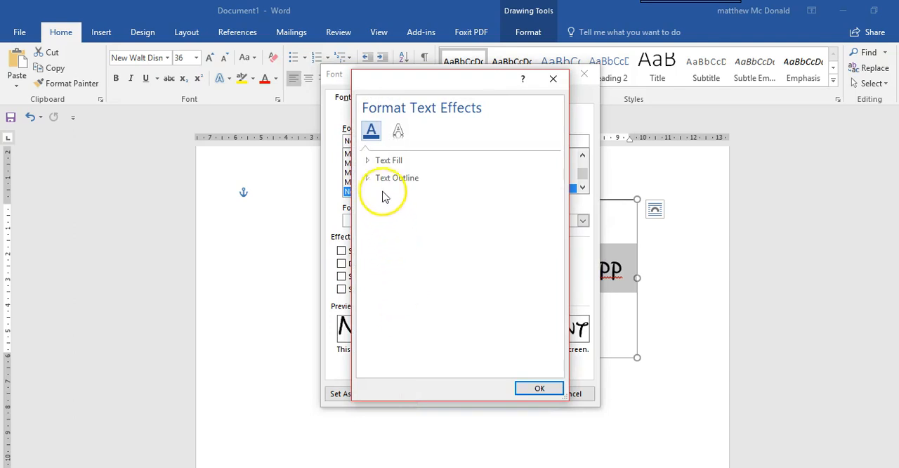
pyautogui.click(368, 161)
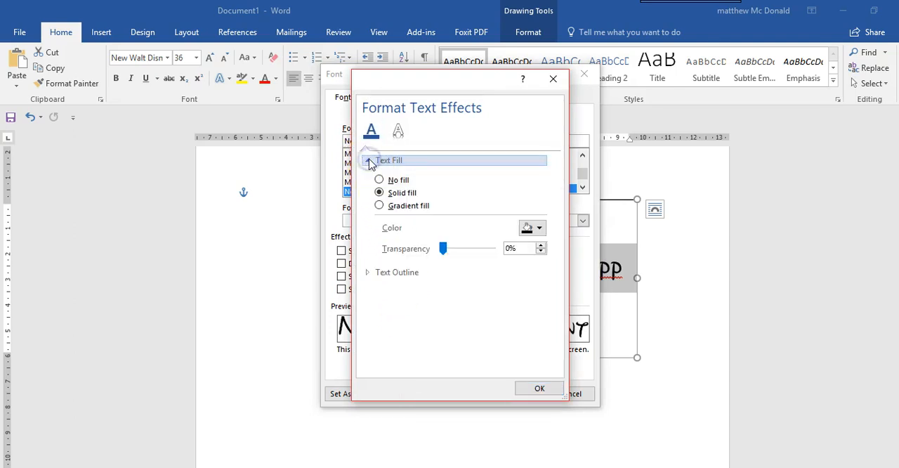
pyautogui.click(379, 180)
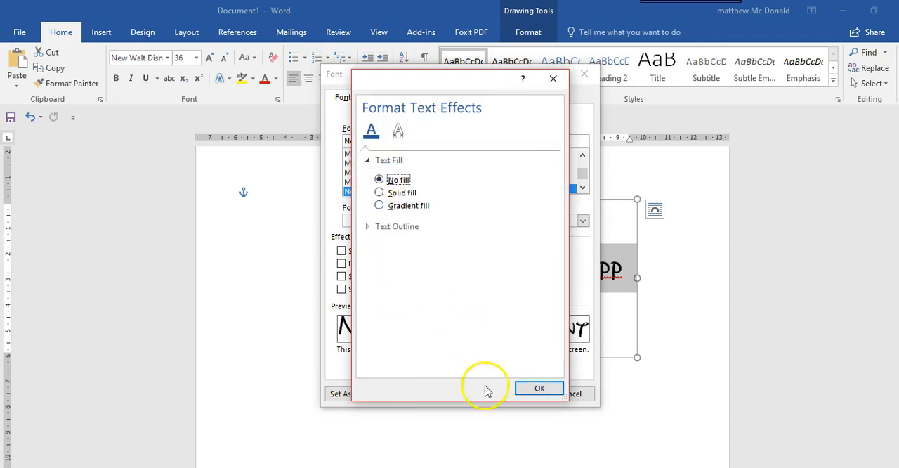
# Give the same text a solid line outline and apply the font changes.
pyautogui.click(368, 226)
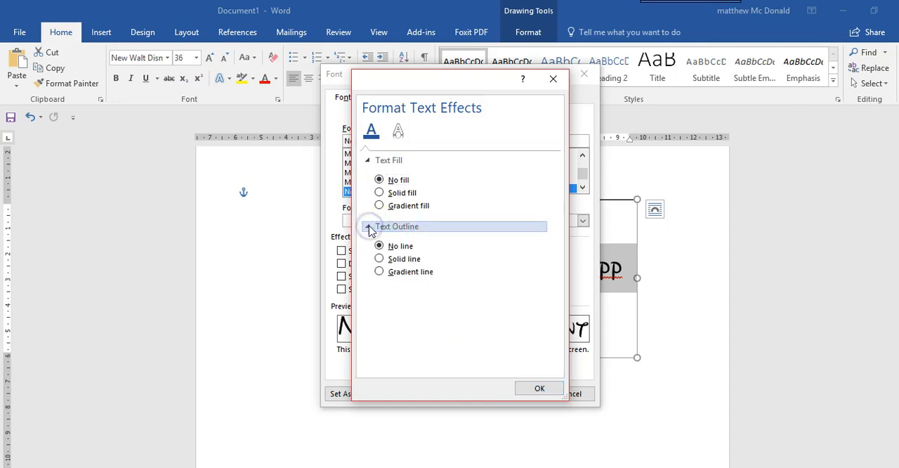
pyautogui.click(380, 259)
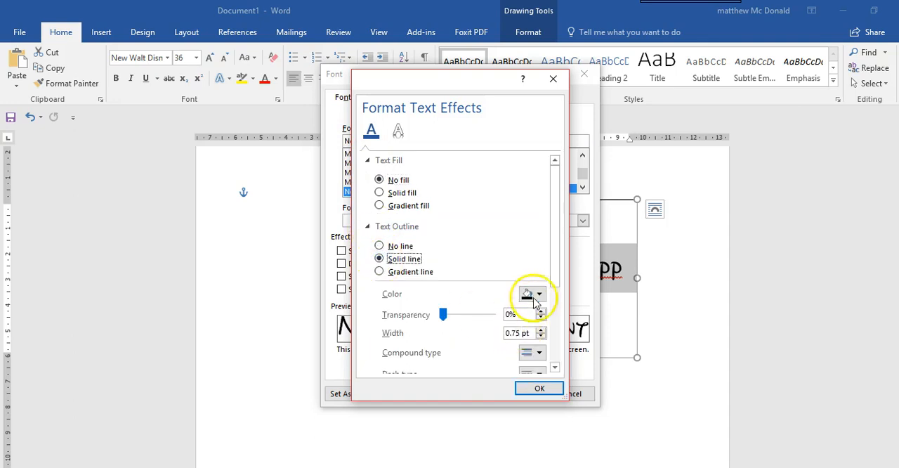
pyautogui.click(535, 390)
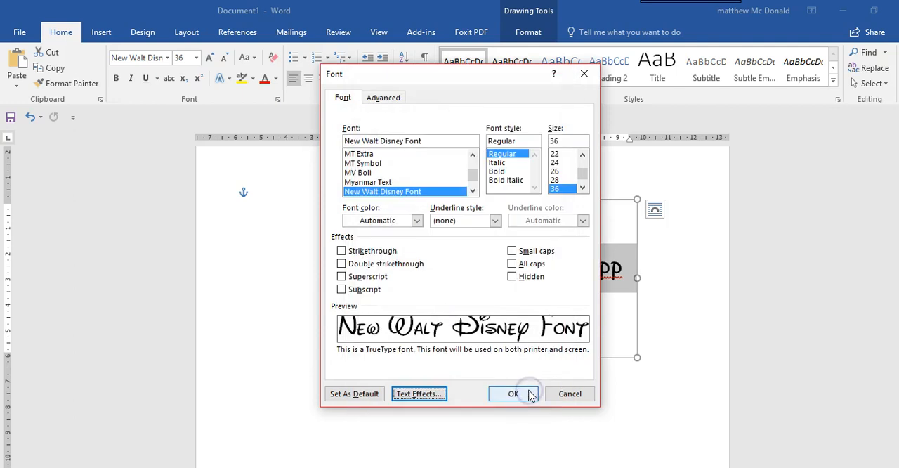
pyautogui.click(511, 394)
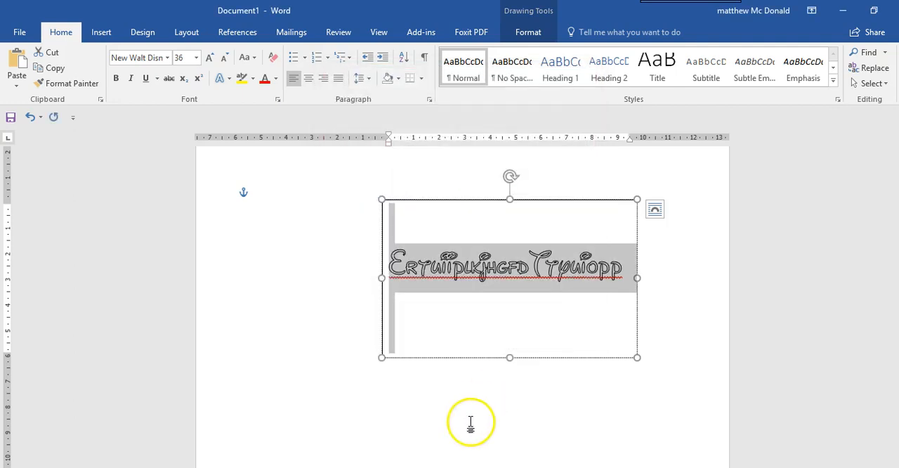
pyautogui.click(471, 423)
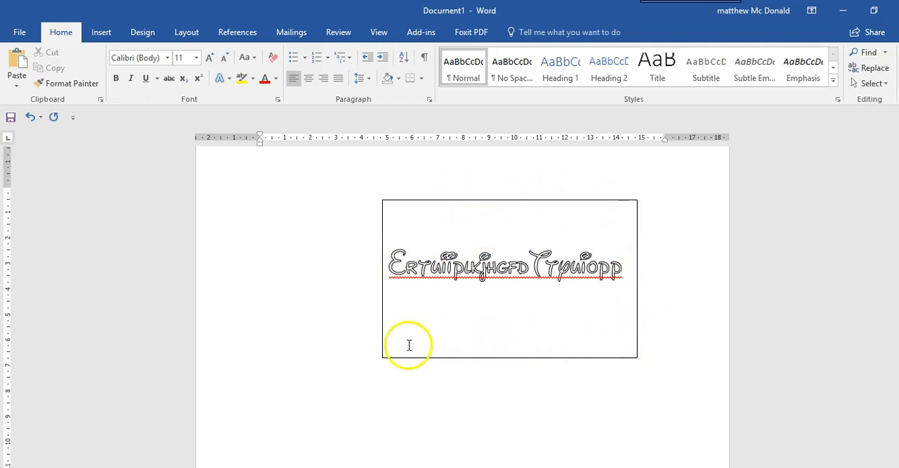
# Remove the border around the text box by setting its shape outline to No Outline.
pyautogui.click(503, 201)
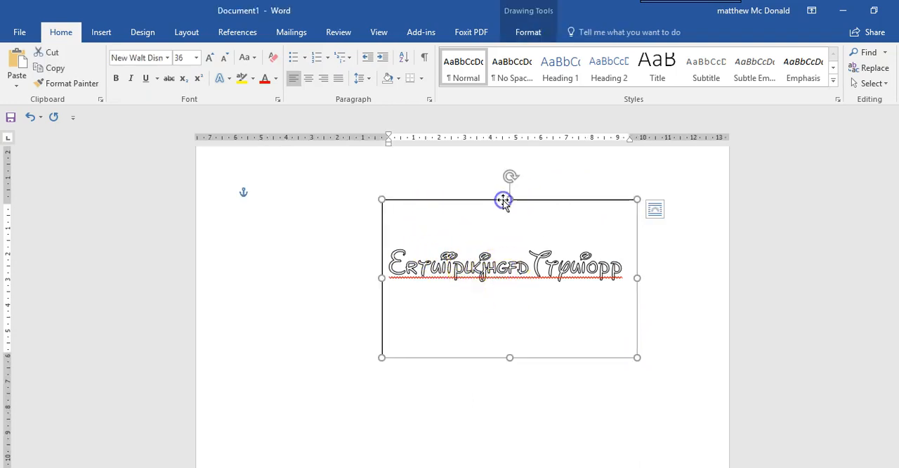
pyautogui.click(529, 35)
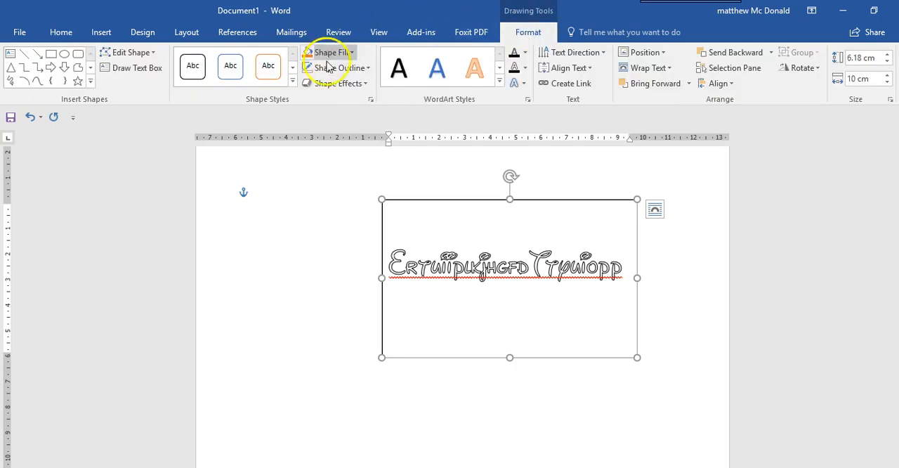
pyautogui.click(367, 68)
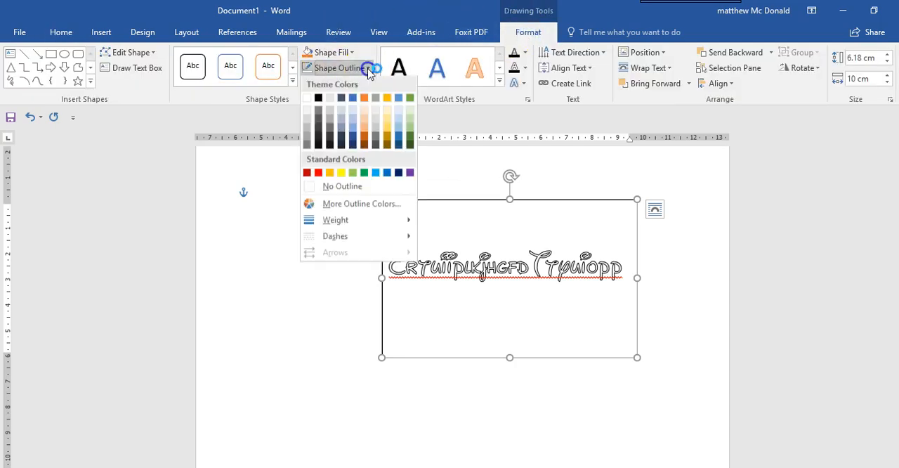
pyautogui.click(326, 188)
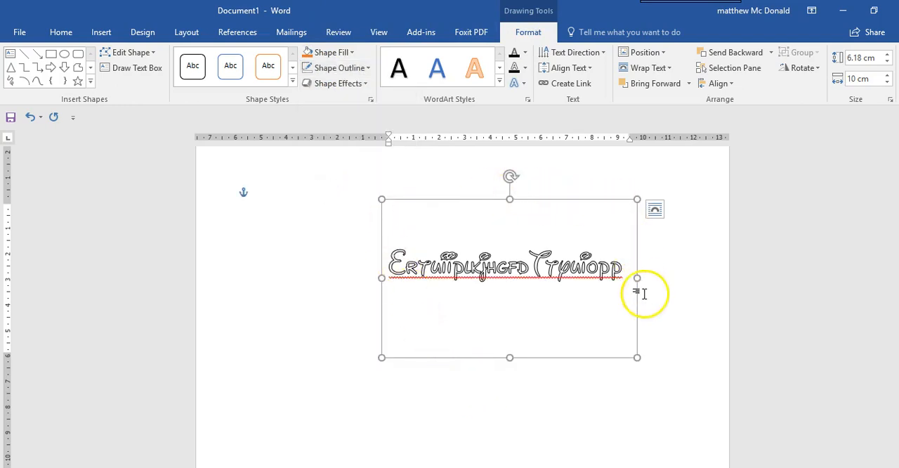
pyautogui.click(340, 271)
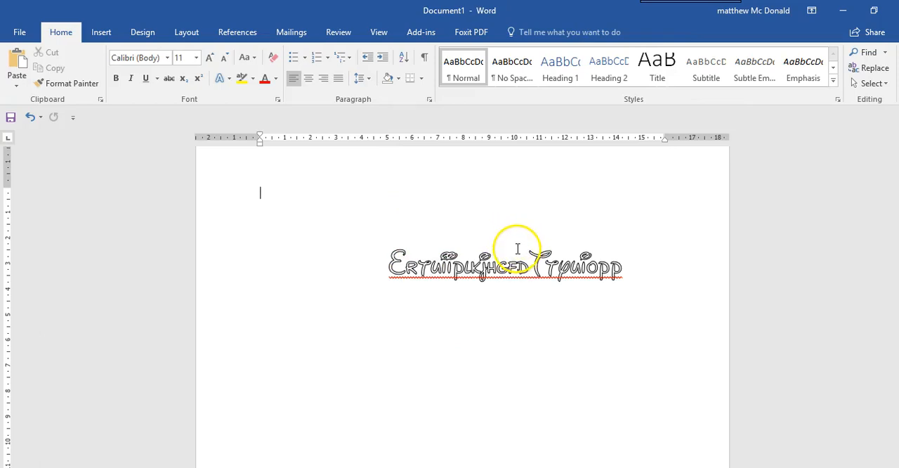
# Rotate the text box clockwise to a diagonal and turn it back to horizontal.
pyautogui.click(500, 232)
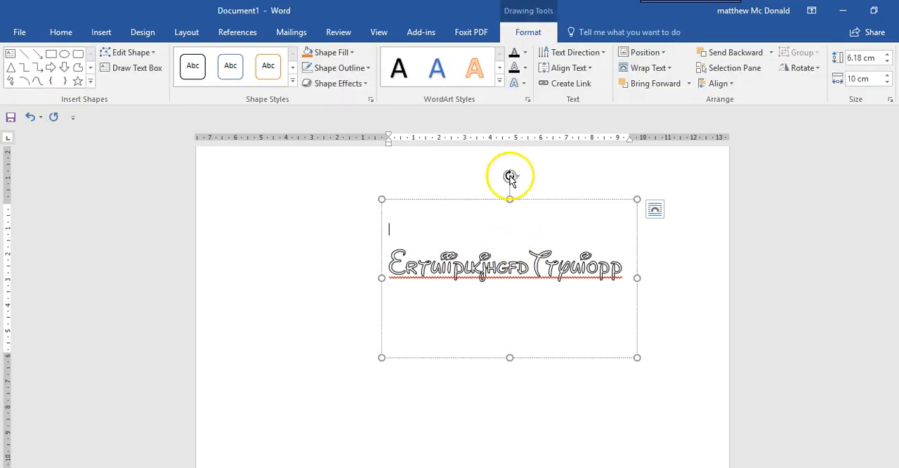
pyautogui.moveTo(510, 177); pyautogui.dragTo(594, 157)
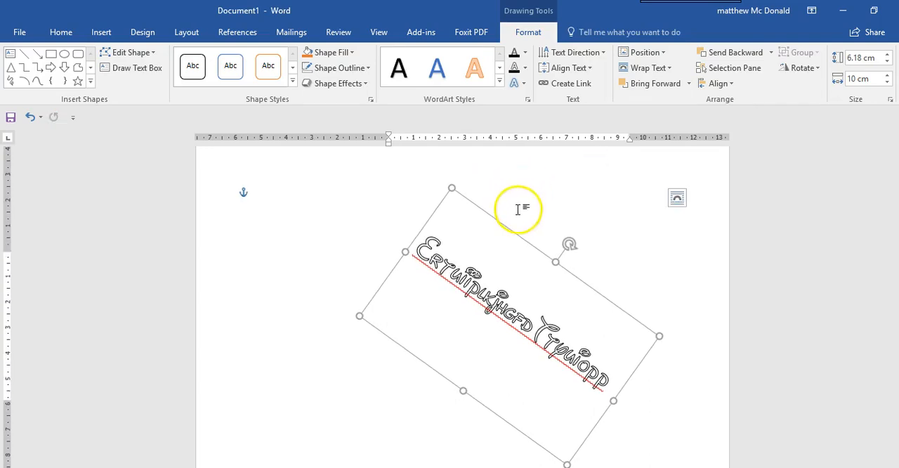
pyautogui.moveTo(564, 242); pyautogui.dragTo(508, 222)
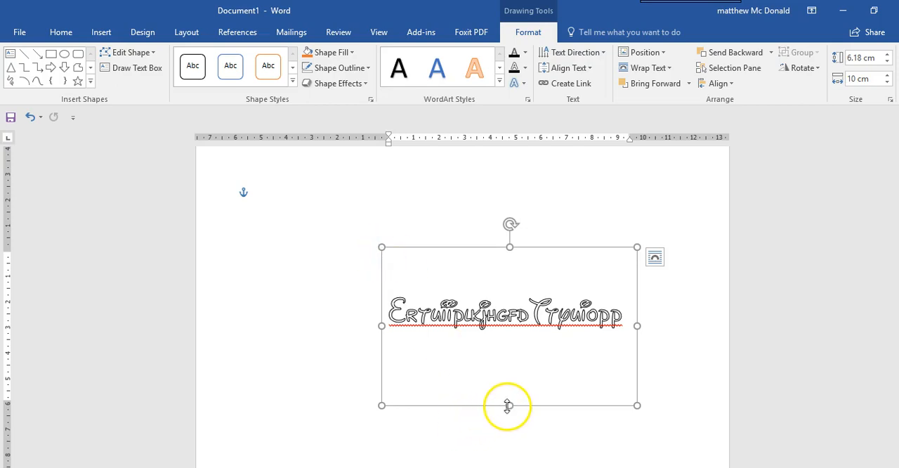
# Resize the lettering's text box to about 3.65 cm high and 9.84 cm wide and deselect it.
pyautogui.moveTo(507, 406); pyautogui.dragTo(507, 340)
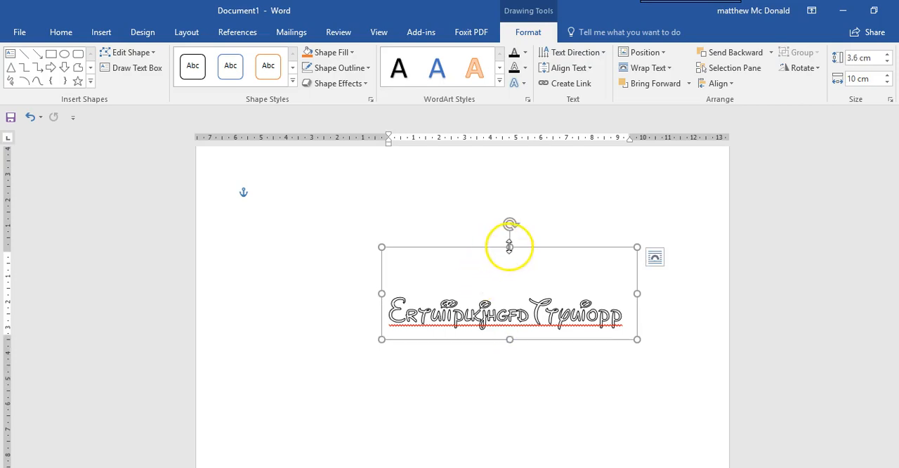
pyautogui.moveTo(509, 246)
pyautogui.mouseDown()
pyautogui.moveTo(510, 262)
pyautogui.moveTo(510, 247)
pyautogui.mouseUp()
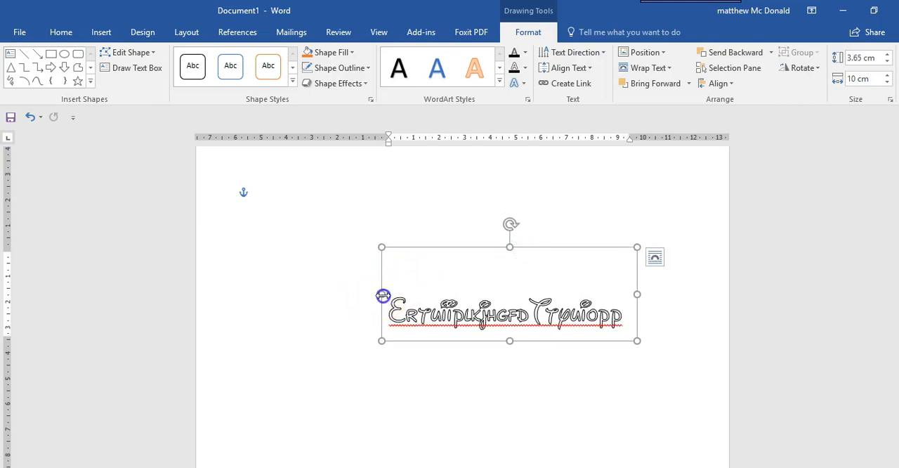
pyautogui.moveTo(385, 295); pyautogui.dragTo(385, 294)
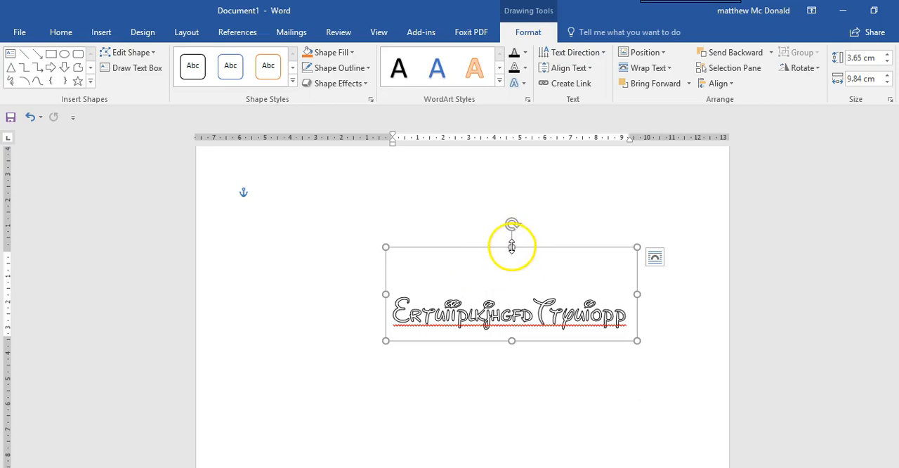
pyautogui.moveTo(512, 246)
pyautogui.mouseDown()
pyautogui.moveTo(510, 283)
pyautogui.moveTo(511, 248)
pyautogui.mouseUp()
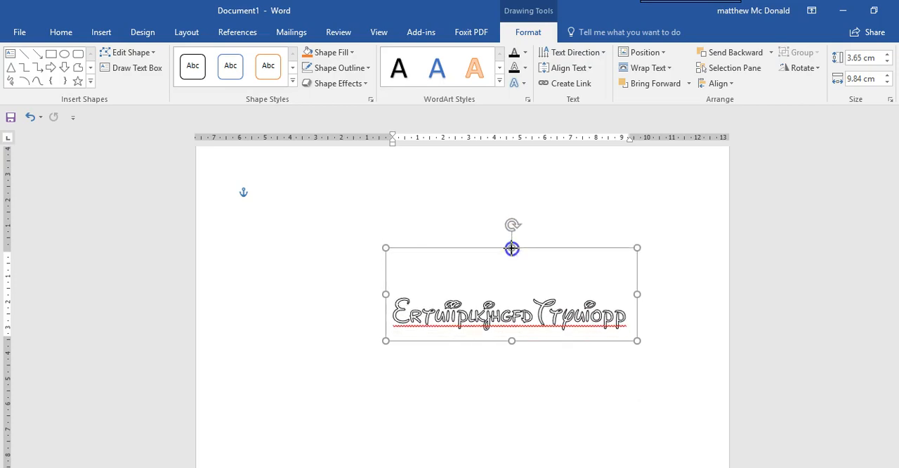
pyautogui.click(331, 223)
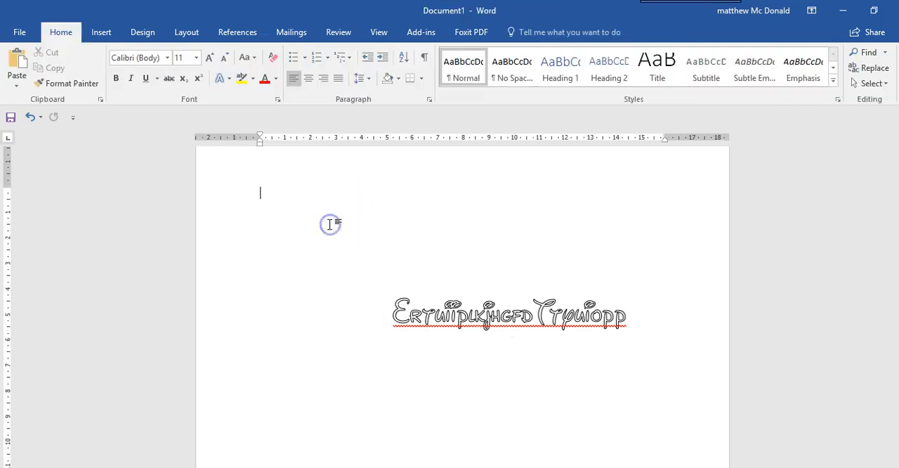
# Write "abcdefghij" on the page's first line and set its font to Franklin Gothic Heavy.
pyautogui.click(291, 206)
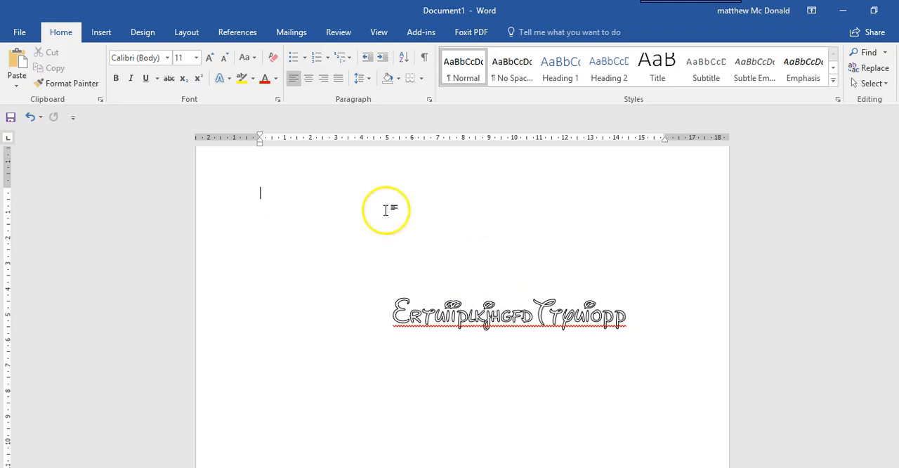
pyautogui.click(306, 191)
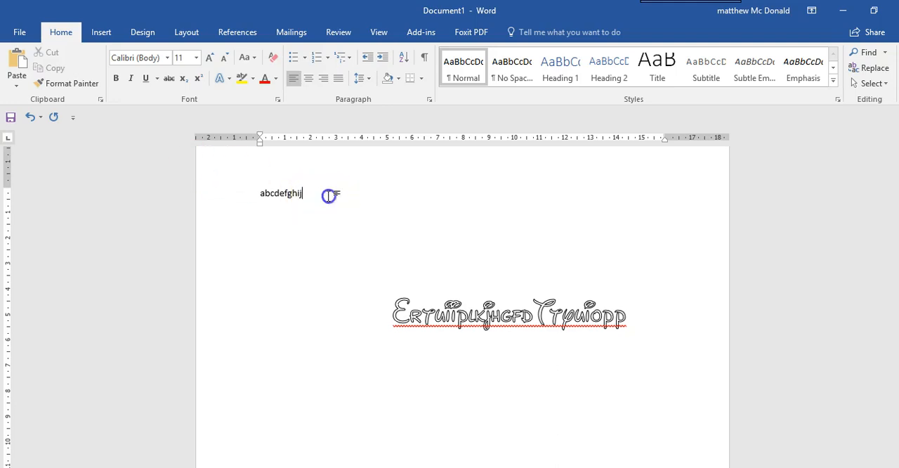
pyautogui.moveTo(328, 192); pyautogui.dragTo(257, 197)
pyautogui.click(167, 58)
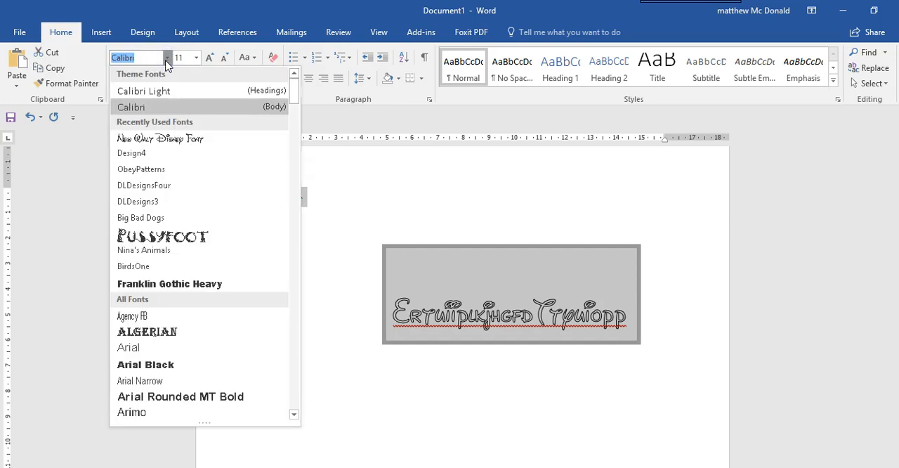
pyautogui.click(151, 282)
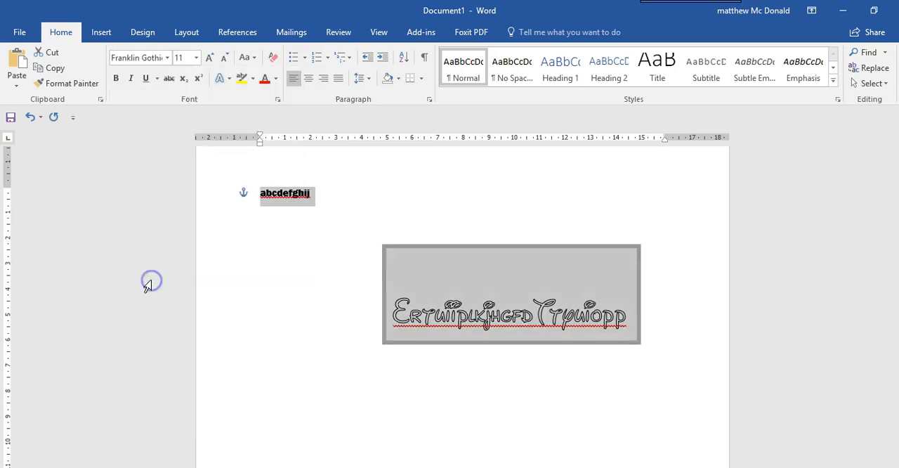
pyautogui.click(329, 202)
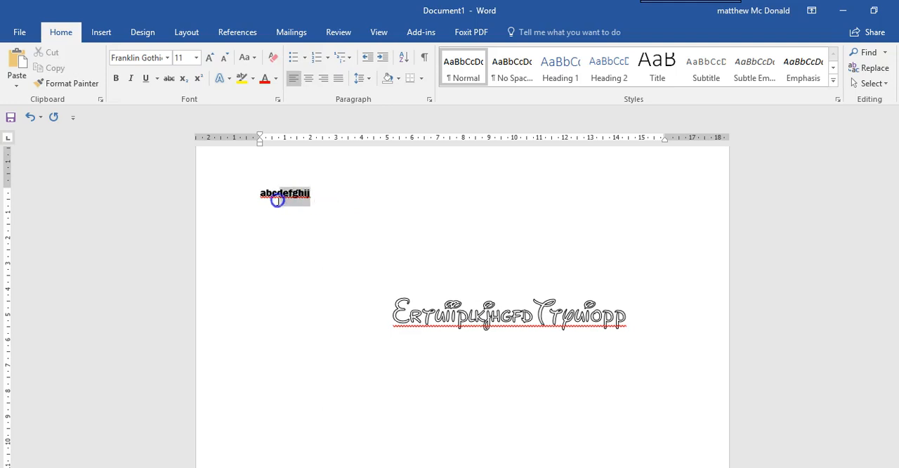
# Enlarge the "abcdefghij" text to font size 22.
pyautogui.moveTo(277, 200); pyautogui.dragTo(257, 195)
pyautogui.click(208, 57)
pyautogui.click(208, 57)
pyautogui.click(207, 57)
pyautogui.click(208, 58)
pyautogui.click(208, 58)
pyautogui.click(207, 58)
pyautogui.click(333, 229)
# Set the text effects of the whole "abcdefghij" line to No fill.
pyautogui.moveTo(365, 198); pyautogui.dragTo(266, 203)
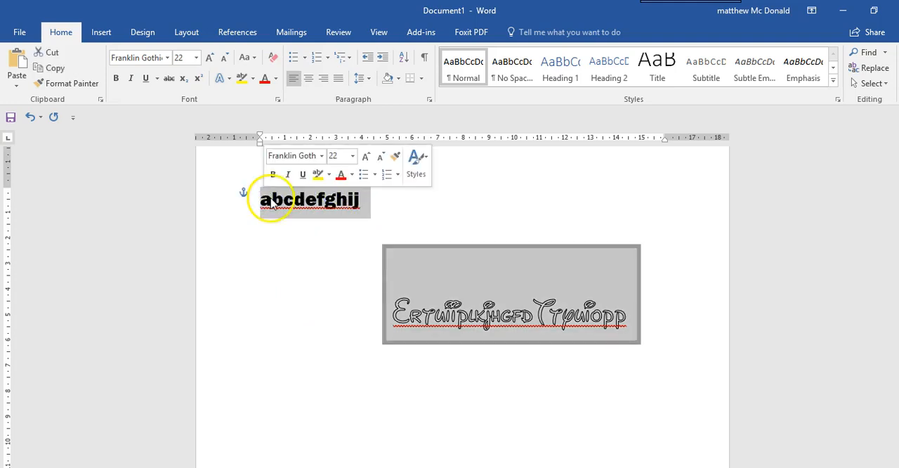
pyautogui.click(304, 260)
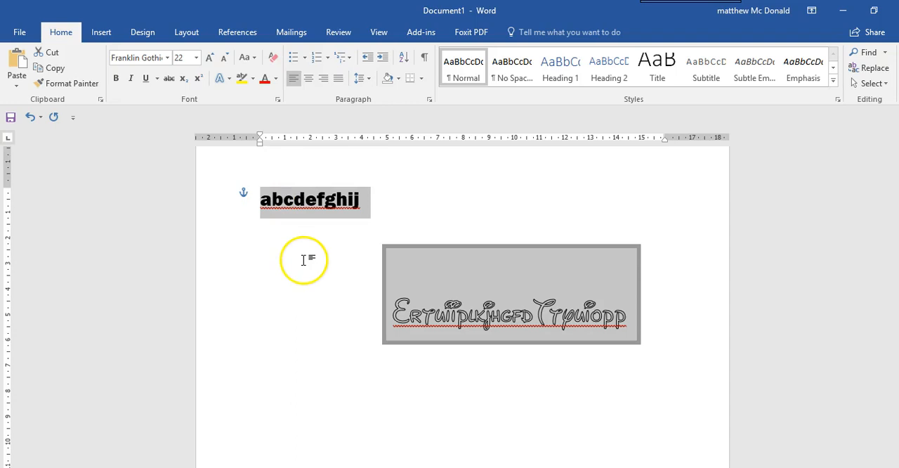
pyautogui.click(304, 215)
pyautogui.moveTo(359, 203); pyautogui.dragTo(263, 199)
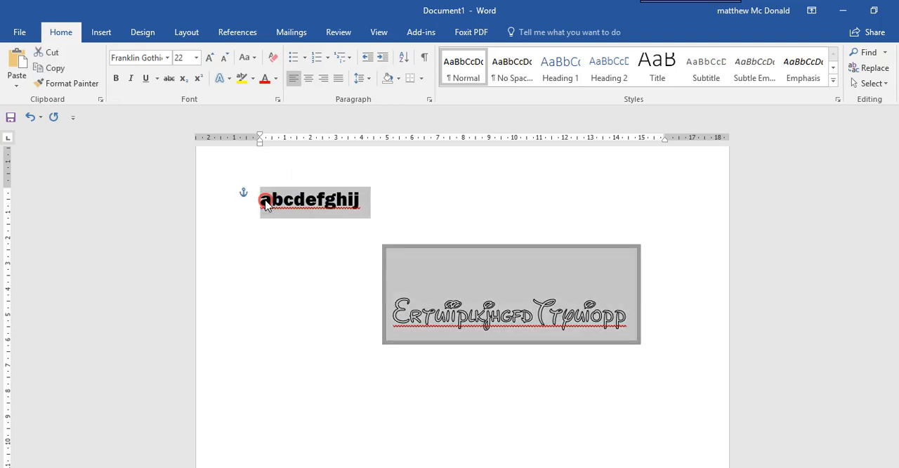
pyautogui.rightClick(262, 200)
pyautogui.click(298, 277)
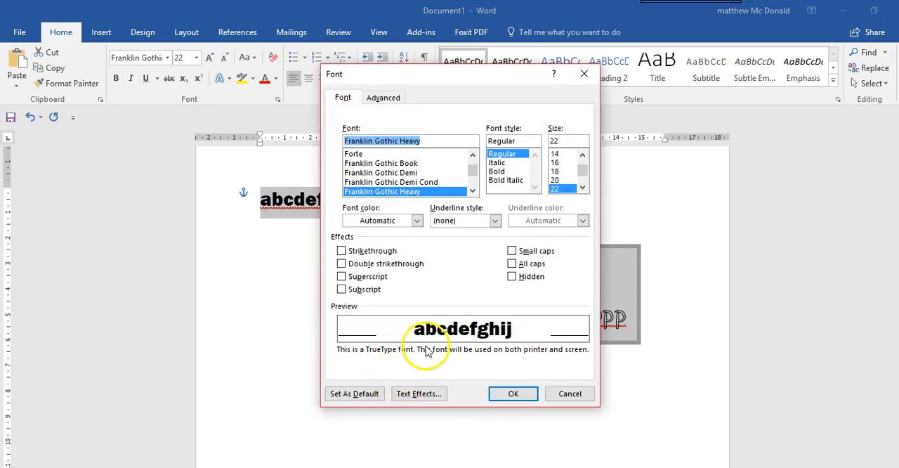
pyautogui.click(414, 395)
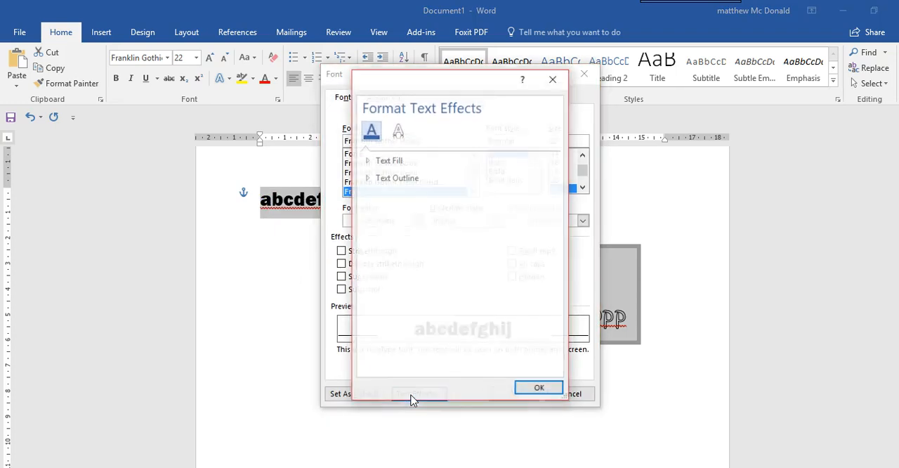
pyautogui.click(367, 161)
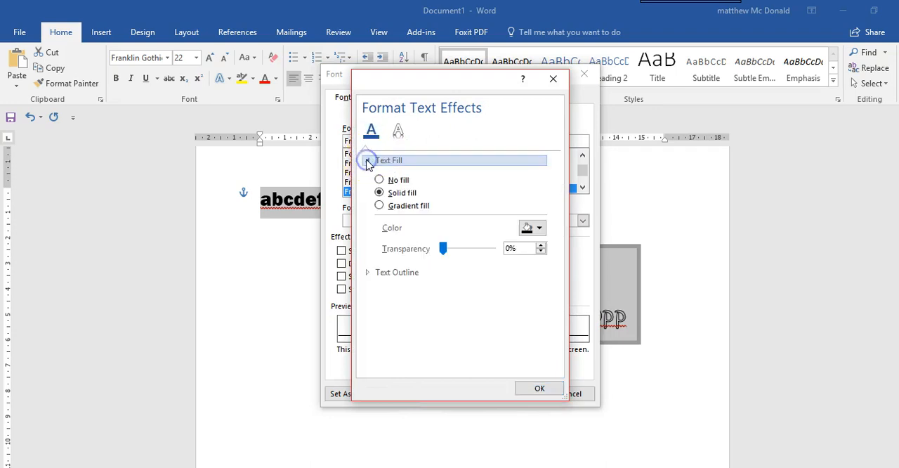
pyautogui.click(378, 180)
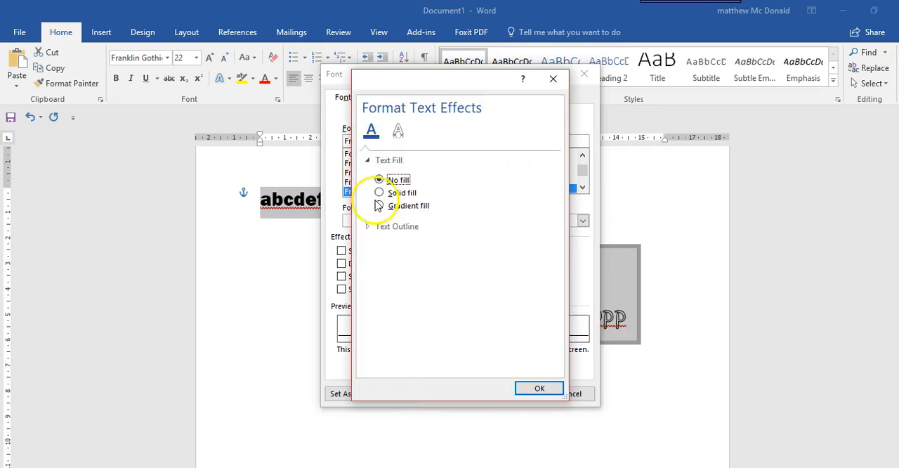
# Give the "abcdefghij" text a solid line outline and apply the font changes.
pyautogui.click(380, 227)
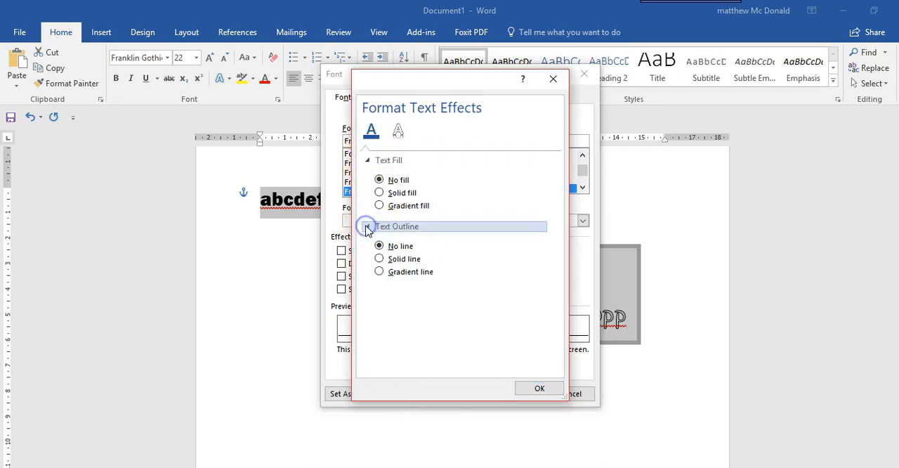
pyautogui.click(379, 258)
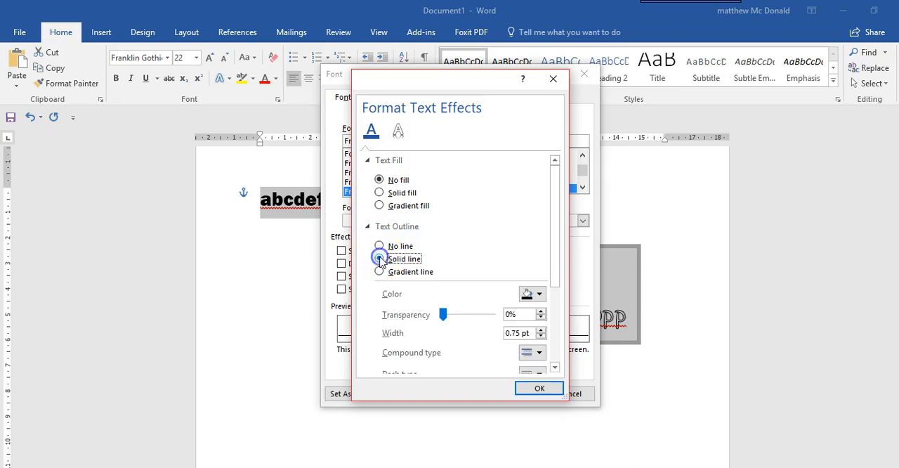
pyautogui.click(521, 389)
pyautogui.click(513, 392)
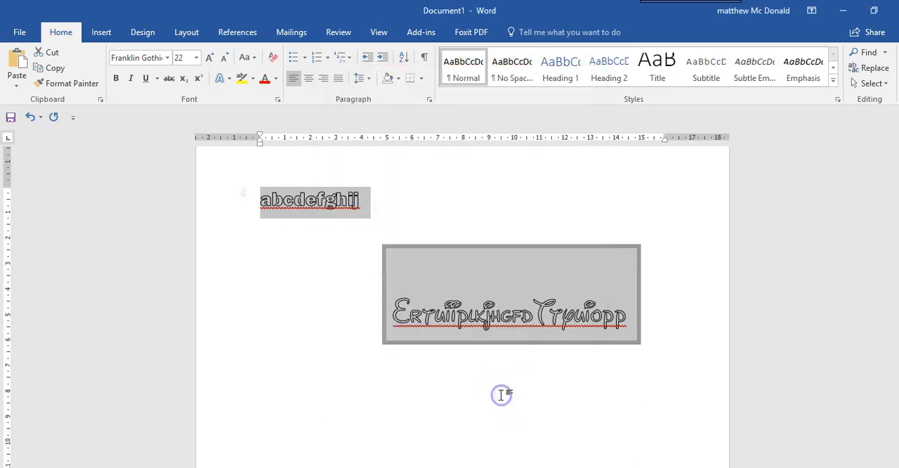
pyautogui.click(496, 185)
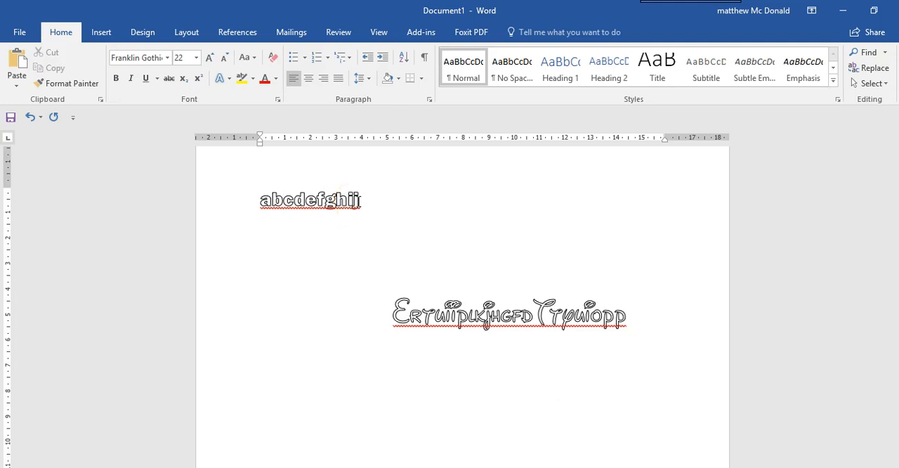
# Add two empty lines below the outlined "abcdefghij" text.
pyautogui.moveTo(360, 200); pyautogui.dragTo(264, 202)
pyautogui.click(263, 200)
pyautogui.click(379, 210)
pyautogui.press('Return')
pyautogui.press('Return')
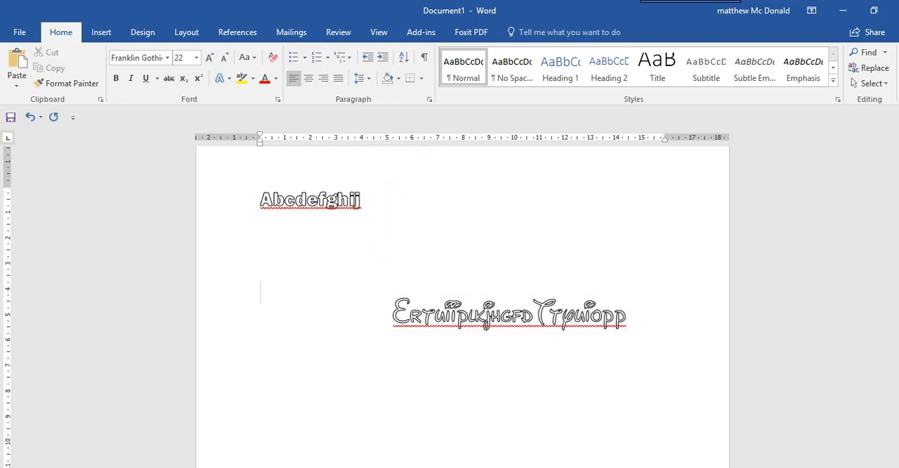
# Cut the outlined text from the page, paste it into a new Simple Text Box and add the letter "a" at its start.
pyautogui.moveTo(360, 201)
pyautogui.mouseDown()
pyautogui.moveTo(261, 199)
pyautogui.moveTo(269, 201)
pyautogui.mouseUp()
pyautogui.hotkey('ctrl', 'c')
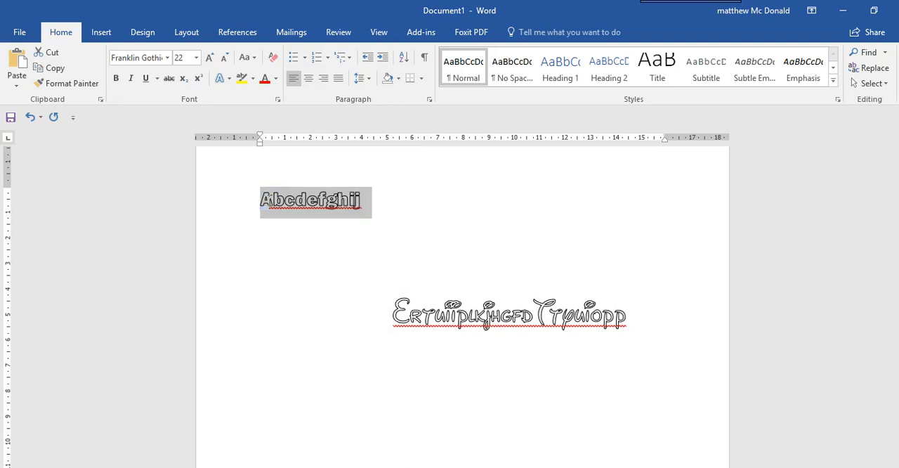
pyautogui.write('A')
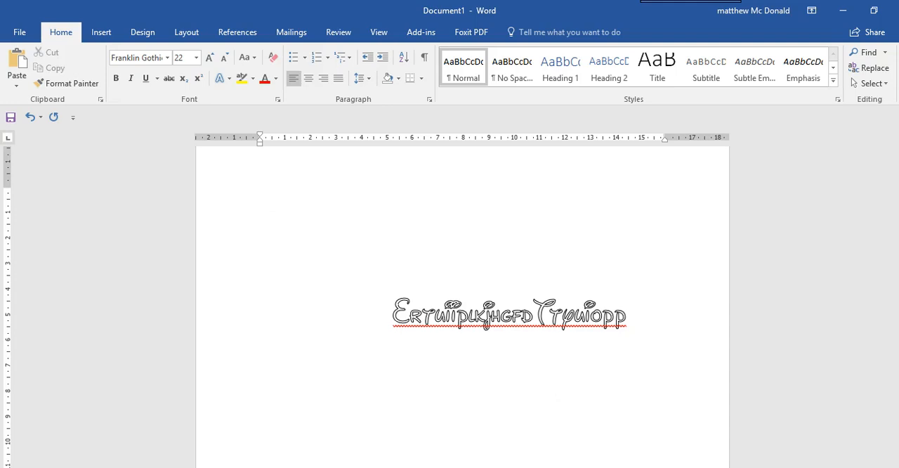
pyautogui.click(106, 34)
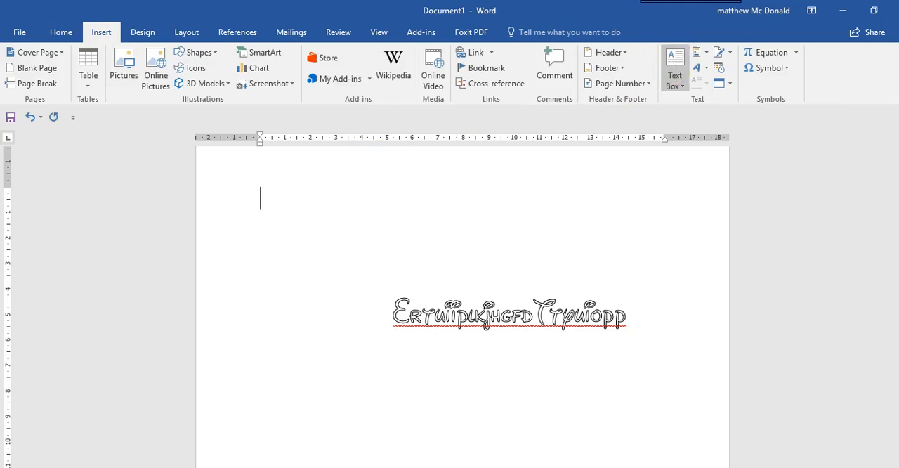
pyautogui.click(675, 83)
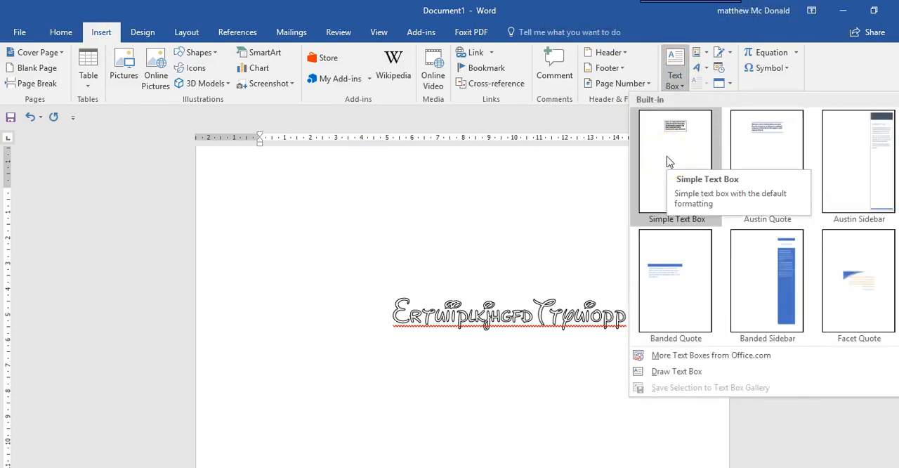
pyautogui.click(669, 162)
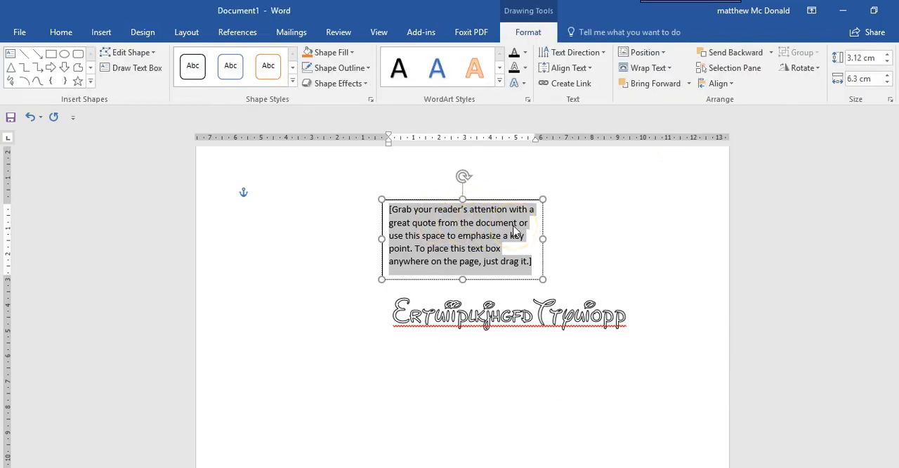
pyautogui.hotkey('ctrl', 'v')
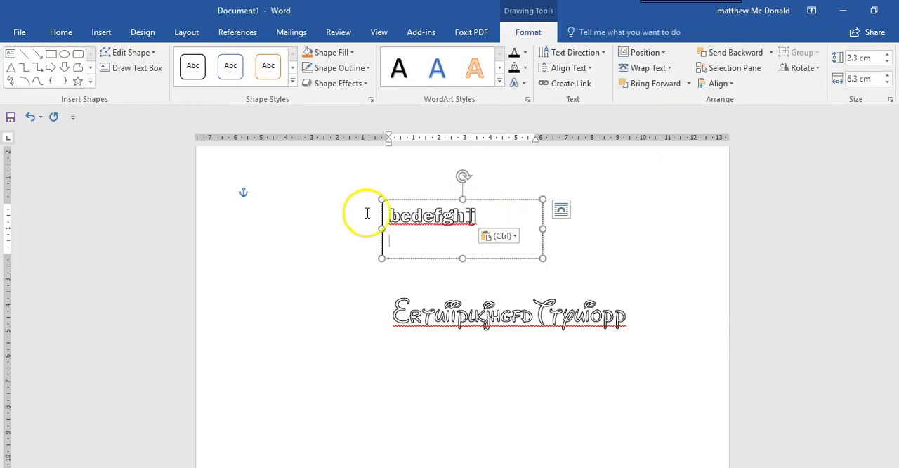
pyautogui.click(389, 215)
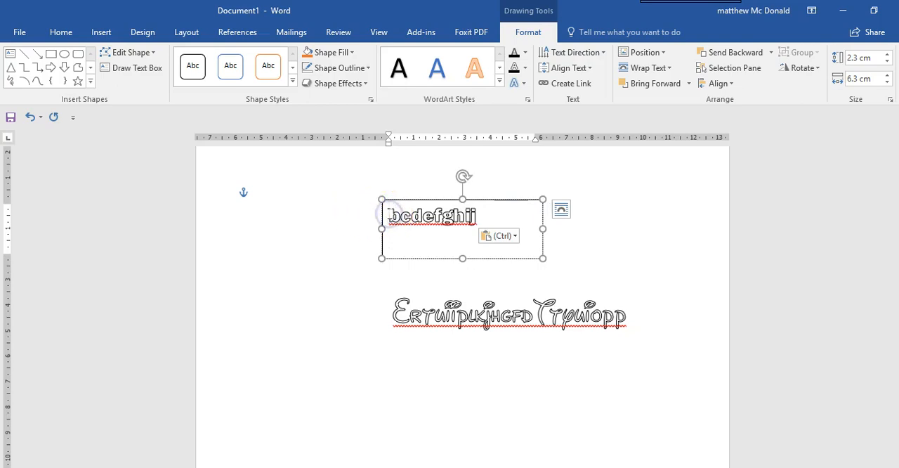
pyautogui.write('a')
pyautogui.click(243, 297)
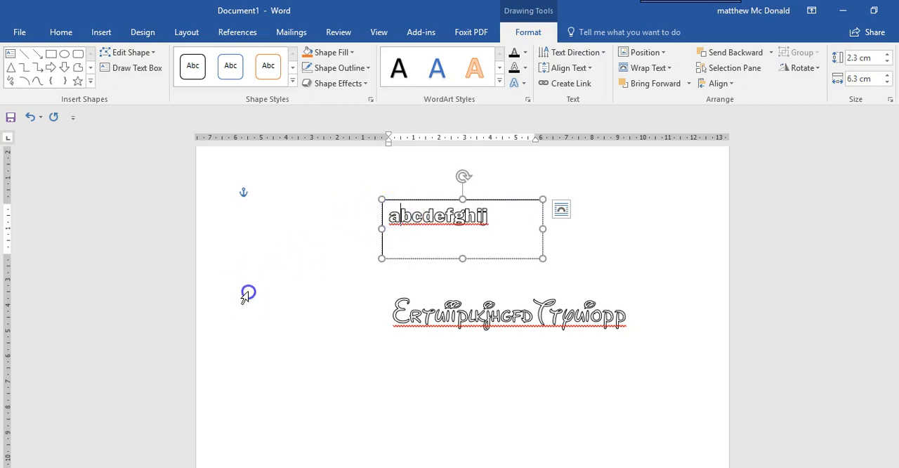
# Remove the border of the "abcdefghij" text box by setting its shape outline to No Outline.
pyautogui.click(453, 232)
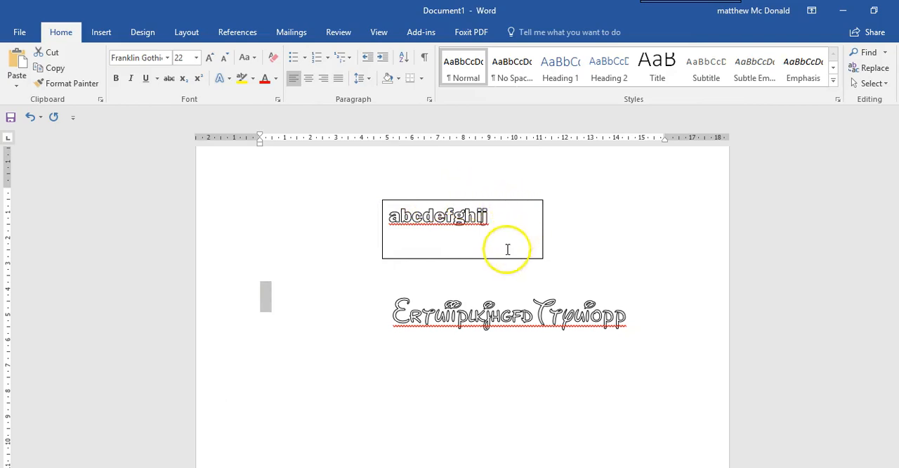
pyautogui.click(447, 238)
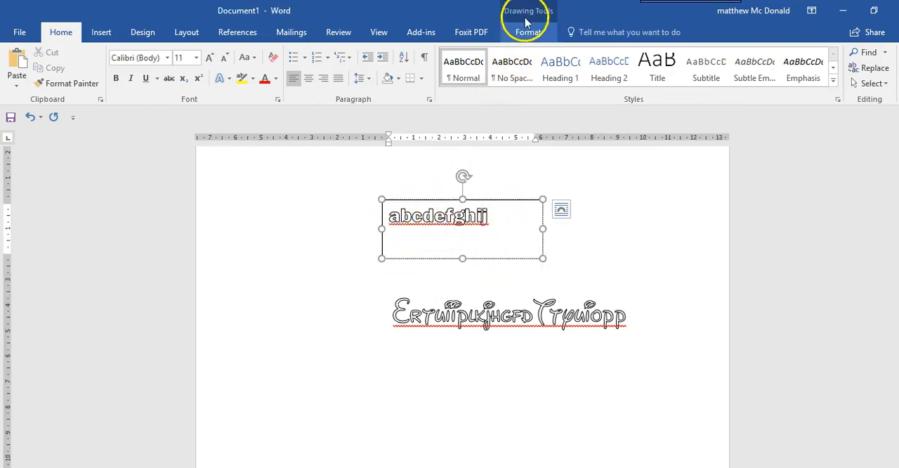
pyautogui.click(529, 32)
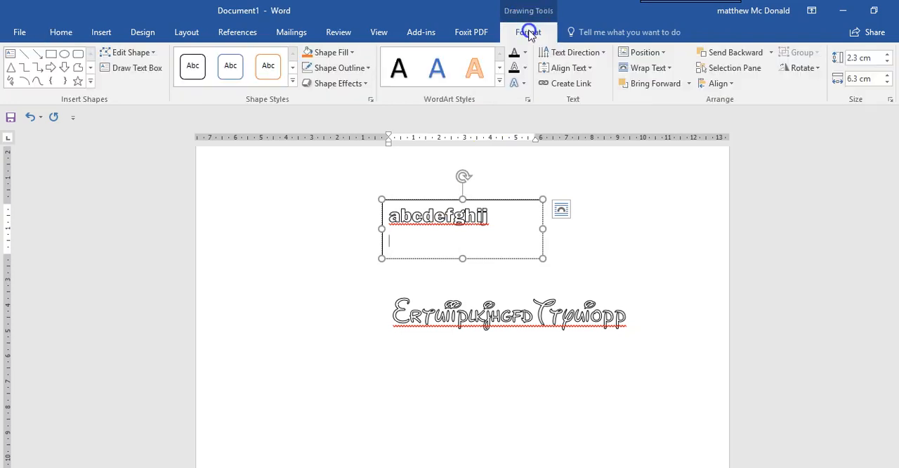
pyautogui.click(347, 68)
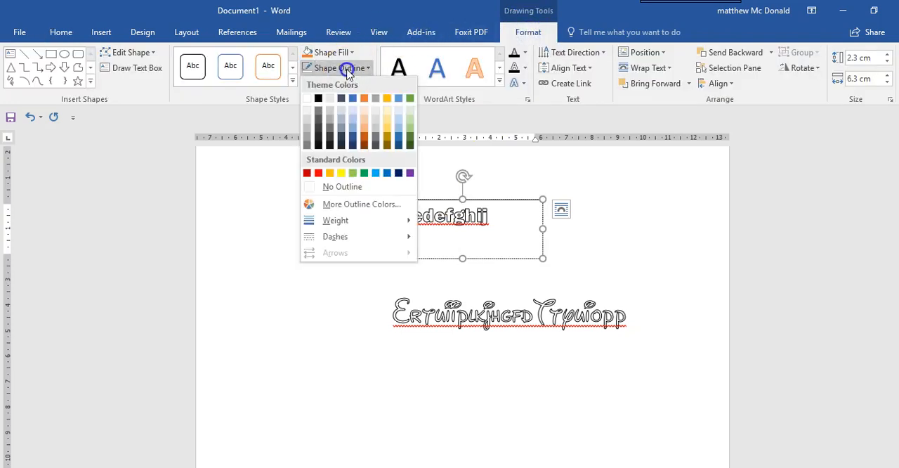
pyautogui.click(336, 188)
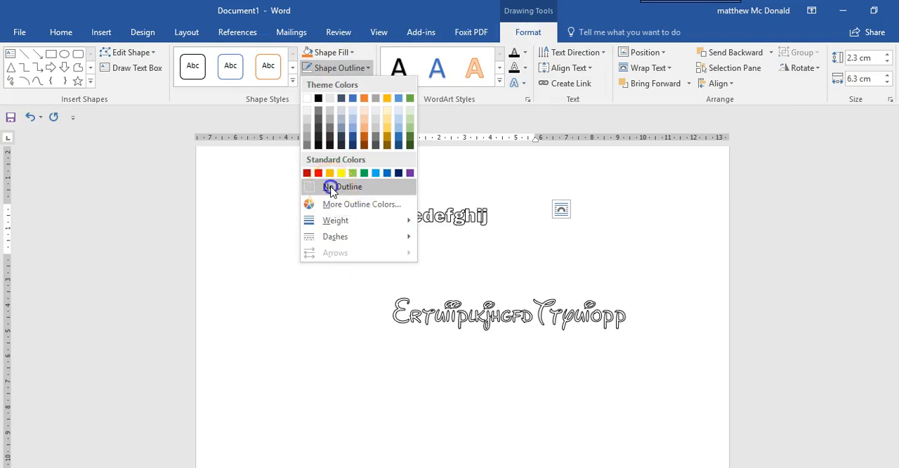
# Shorten the "abcdefghij" text box to about 1.27 cm high and move it directly below the Disney-style lettering.
pyautogui.click(262, 352)
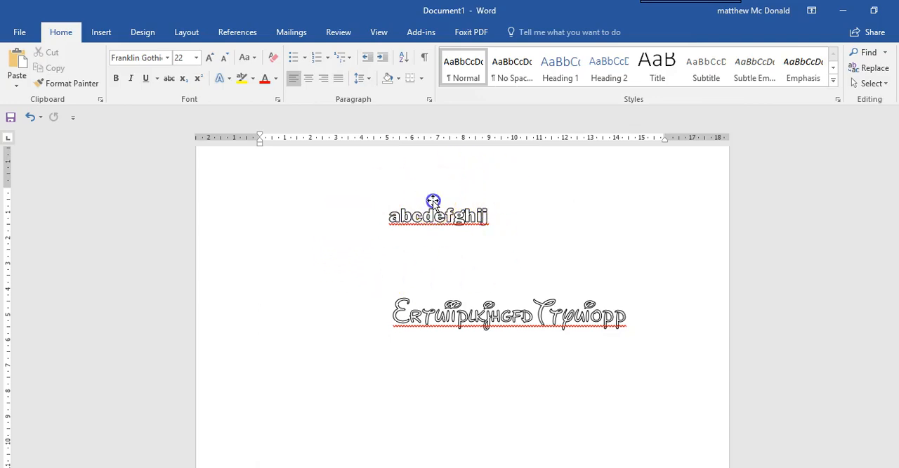
pyautogui.moveTo(435, 209); pyautogui.dragTo(444, 226)
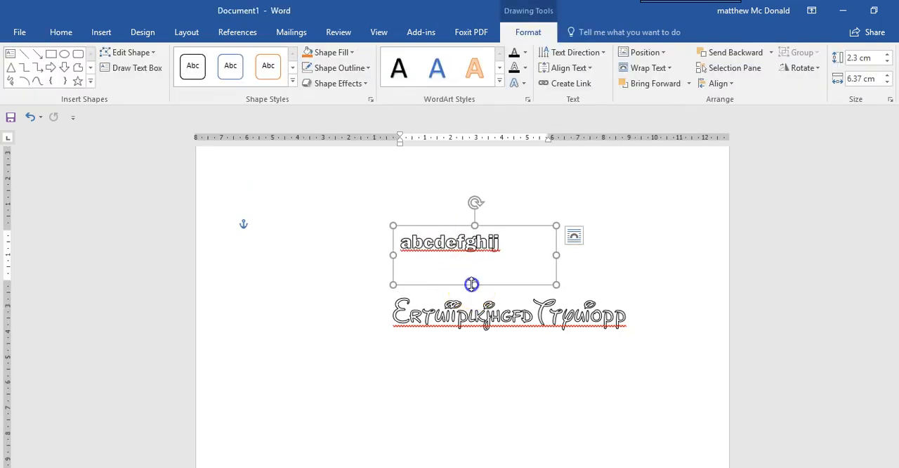
pyautogui.moveTo(471, 274); pyautogui.dragTo(472, 259)
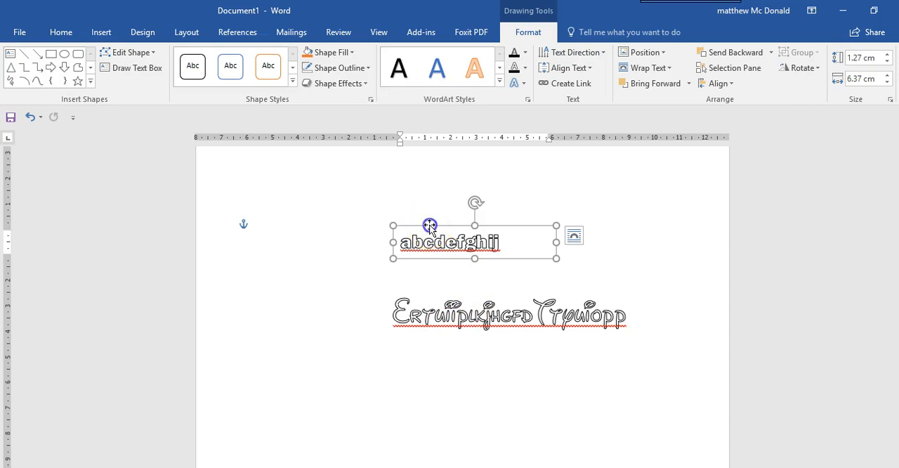
pyautogui.moveTo(431, 228); pyautogui.dragTo(443, 320)
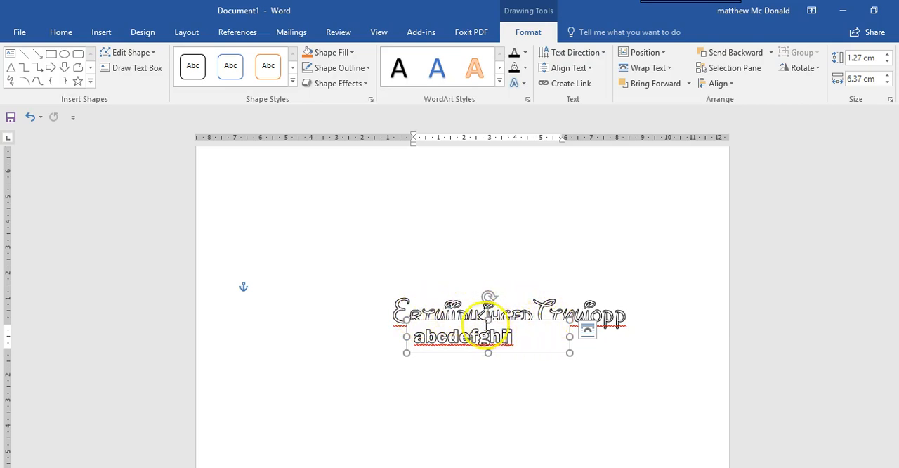
pyautogui.moveTo(473, 323); pyautogui.dragTo(472, 331)
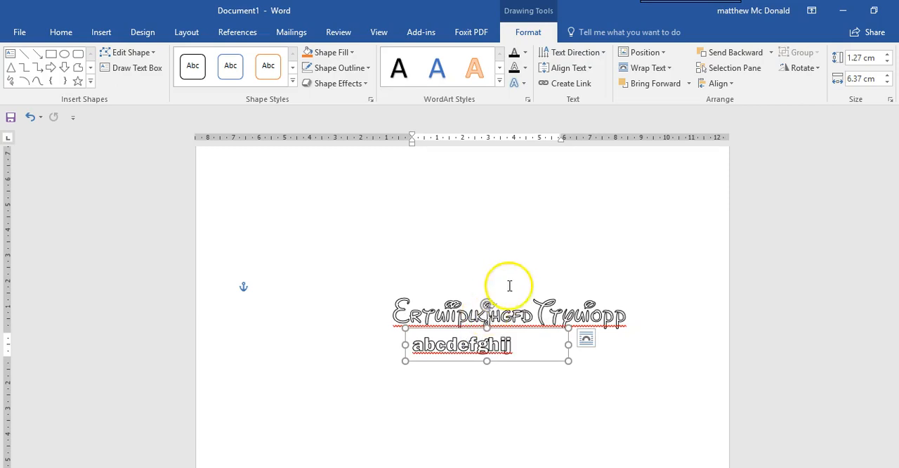
# Set the Disney-style text box's wrapping to In Front of Text and shorten it from below to about 3.25 cm high.
pyautogui.click(560, 310)
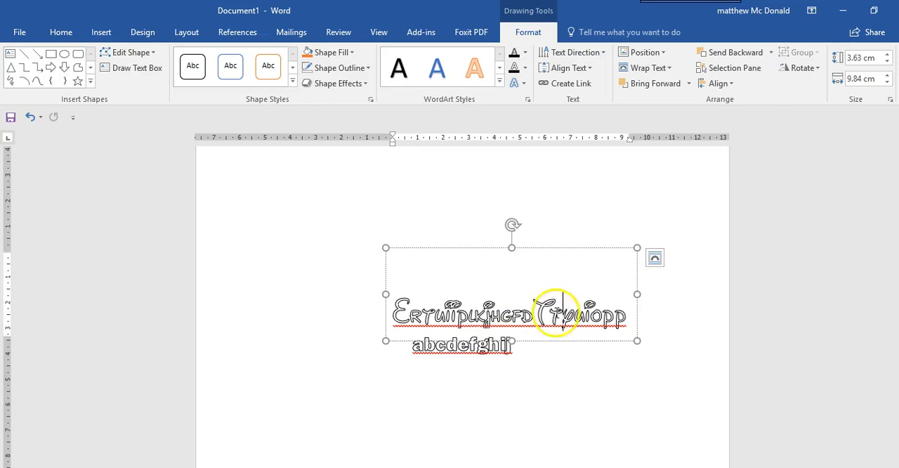
pyautogui.click(637, 69)
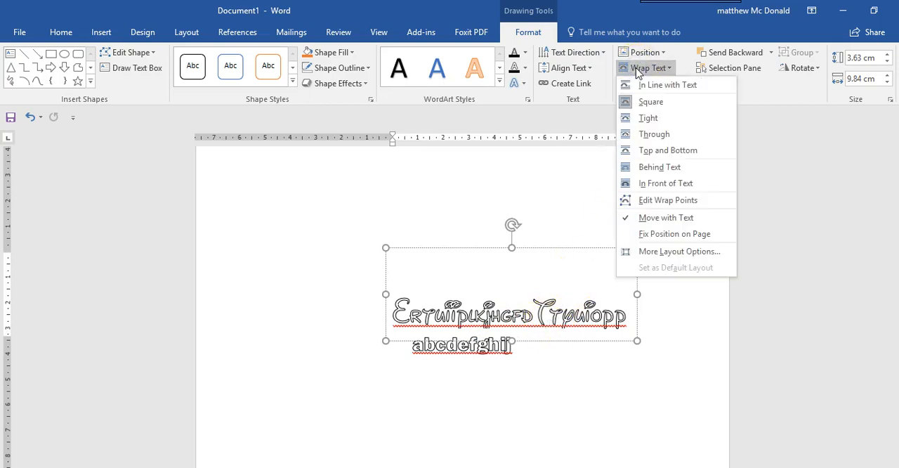
pyautogui.click(638, 182)
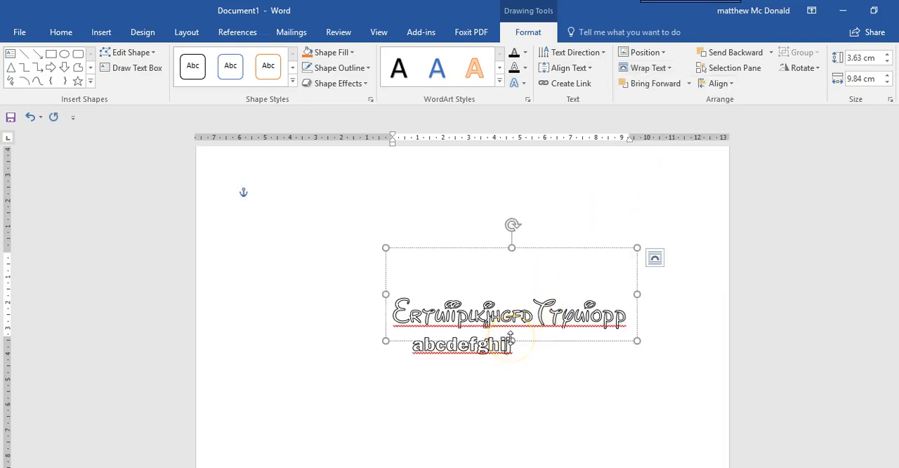
pyautogui.moveTo(509, 340); pyautogui.dragTo(509, 331)
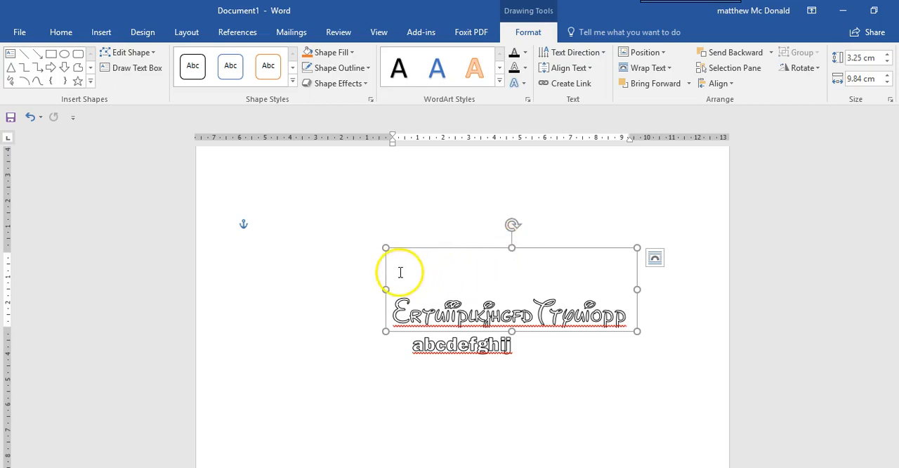
pyautogui.click(453, 379)
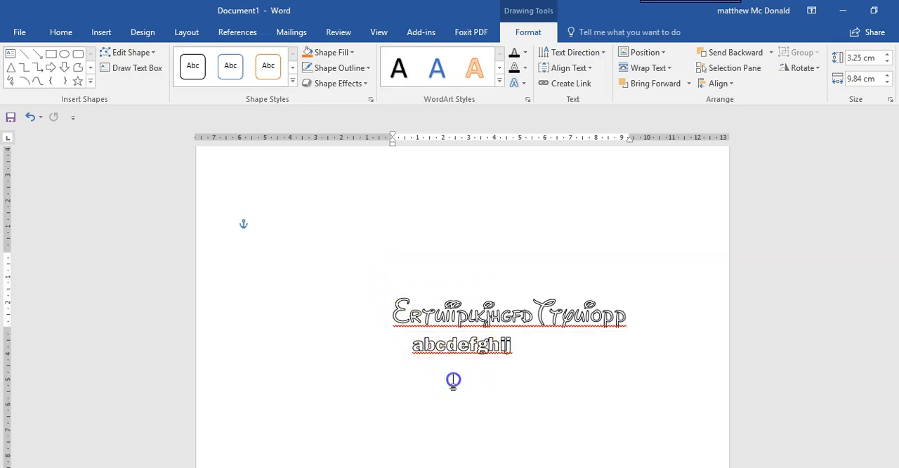
# Move the Disney-style text box slightly down so it overlaps the "abcdefghij" box, and apply In Front of Text wrapping.
pyautogui.click(471, 292)
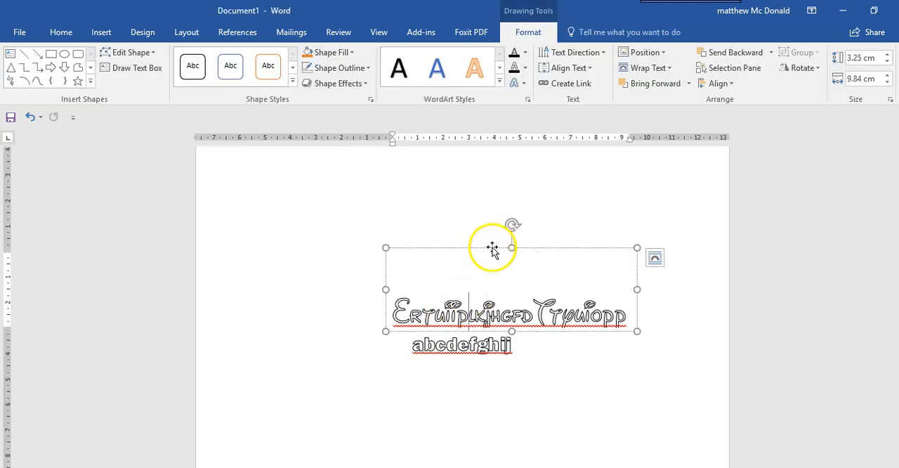
pyautogui.moveTo(492, 250); pyautogui.dragTo(484, 265)
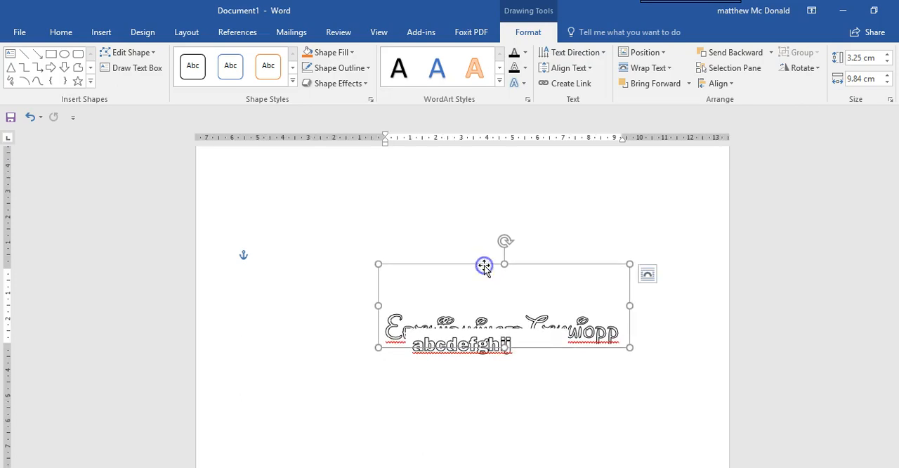
pyautogui.click(642, 67)
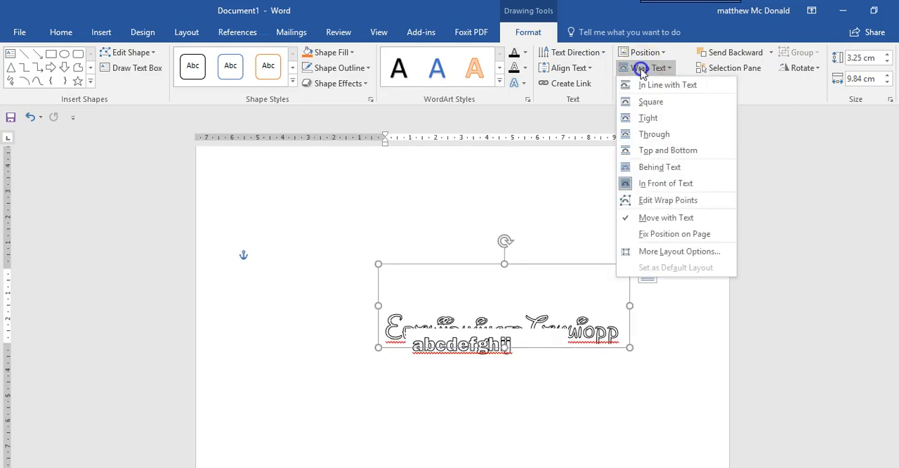
pyautogui.click(642, 184)
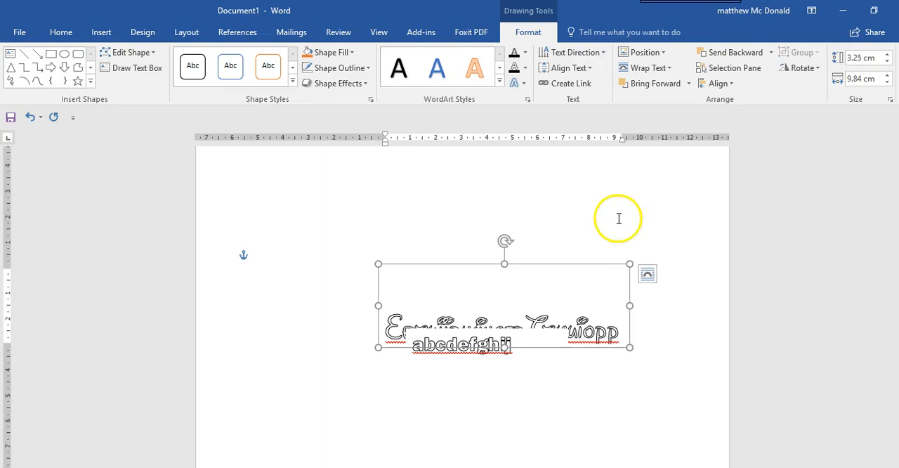
# Try Bring Forward and Send Backward on the Disney-style text box to switch its stacking order with the "abcdefghij" box.
pyautogui.click(642, 85)
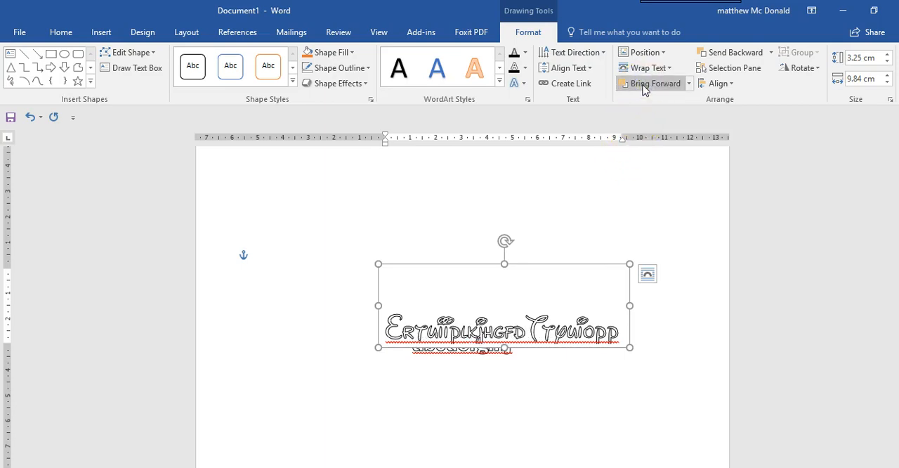
pyautogui.click(639, 68)
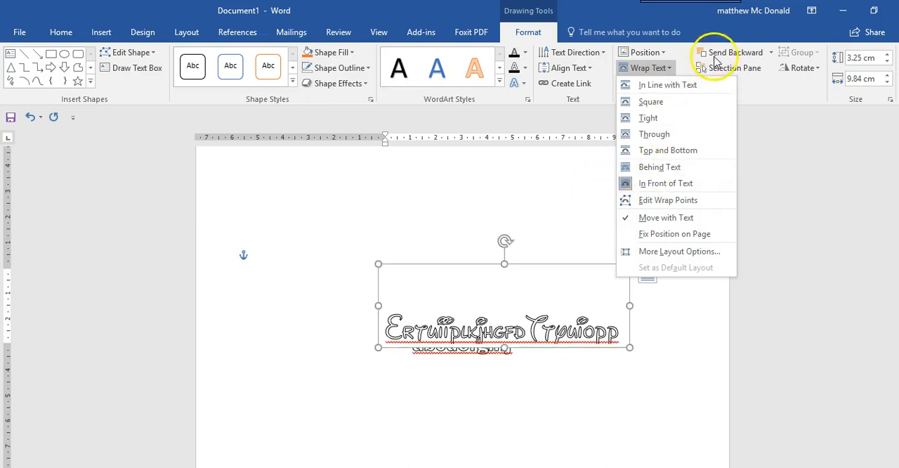
pyautogui.click(772, 97)
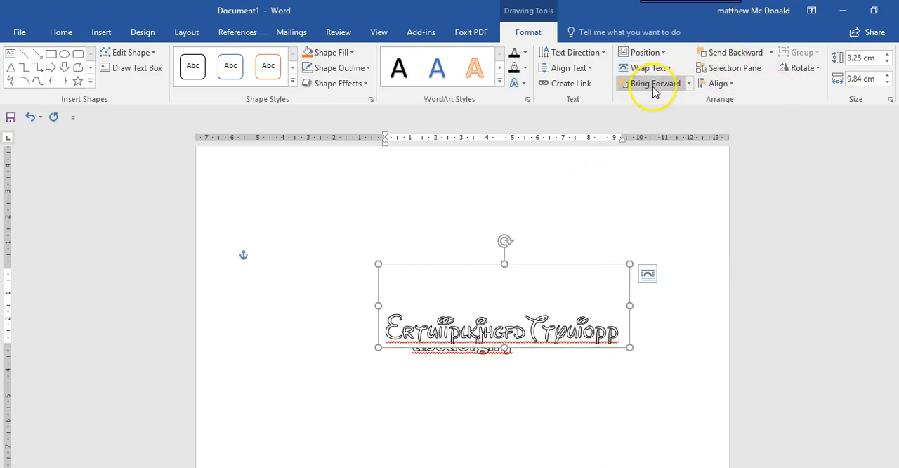
pyautogui.click(717, 54)
pyautogui.click(666, 83)
pyautogui.click(723, 53)
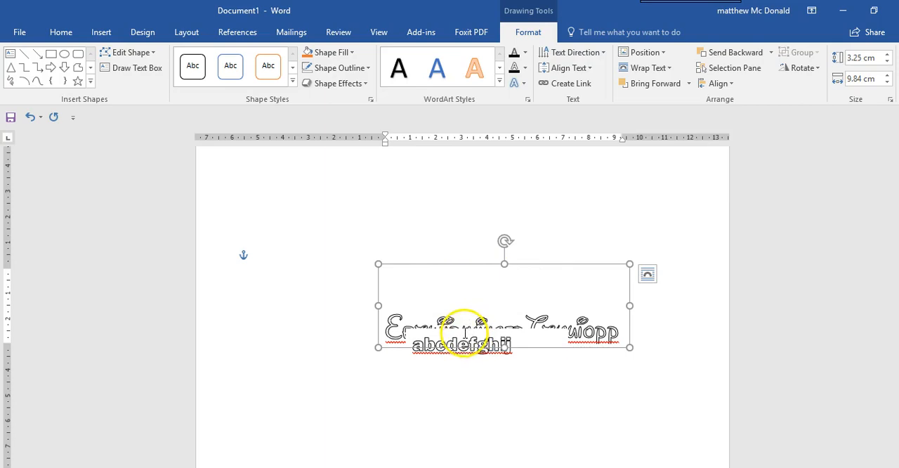
pyautogui.click(443, 375)
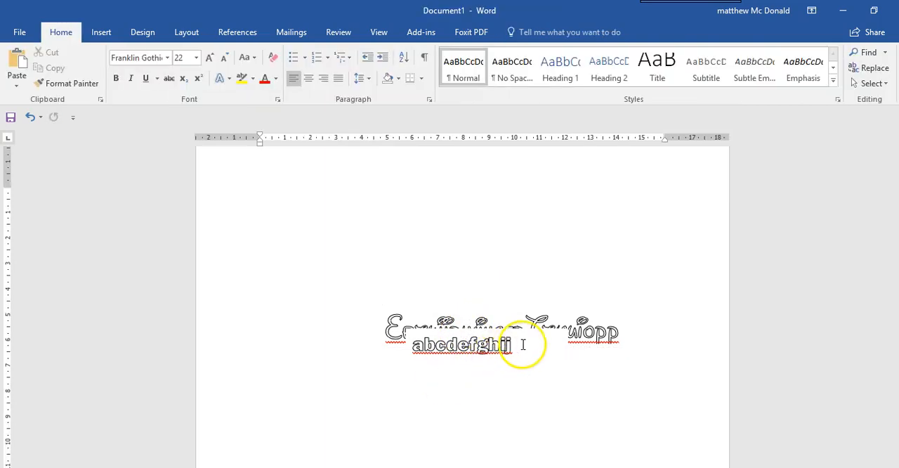
# Move the "abcdefghij" text box up to just above the Disney-style lettering and send it backward.
pyautogui.click(489, 328)
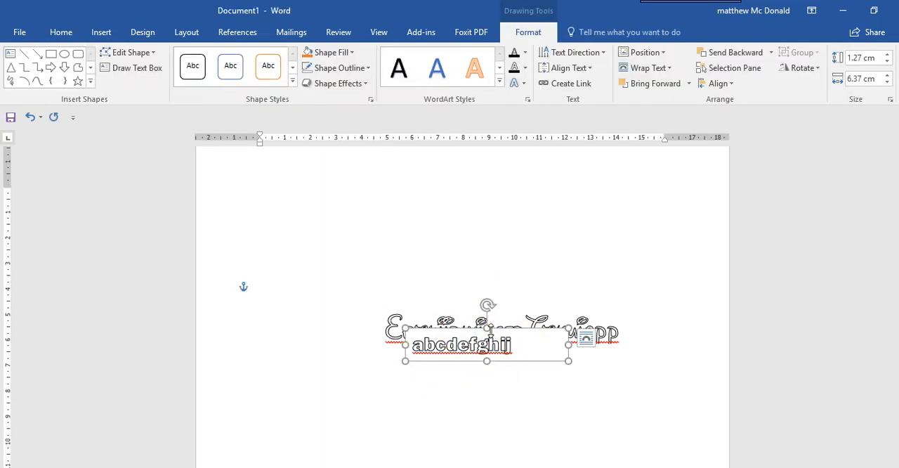
pyautogui.click(501, 331)
pyautogui.moveTo(499, 329); pyautogui.dragTo(503, 284)
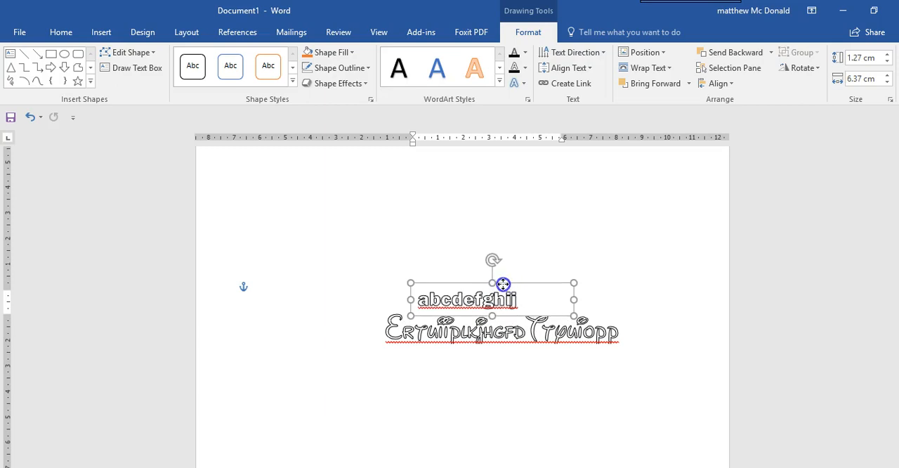
pyautogui.click(713, 55)
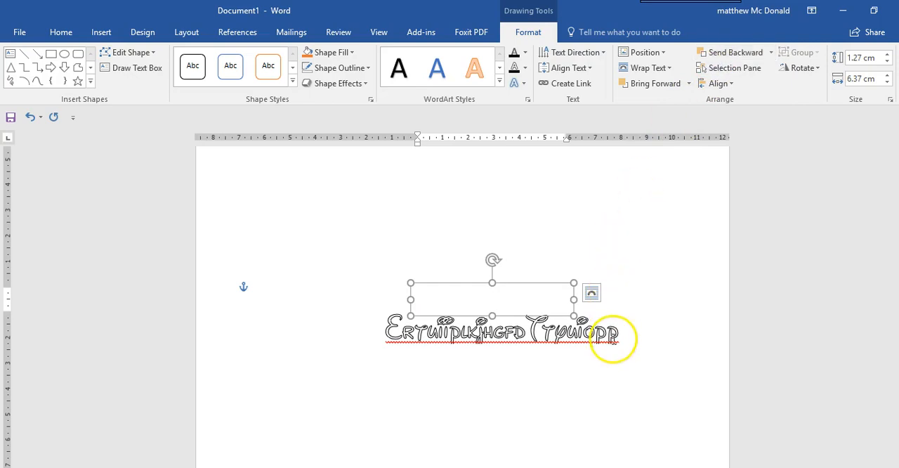
# Wrap the Disney-style text box In Front of Text and send it backward behind the "abcdefghij" box.
pyautogui.click(622, 311)
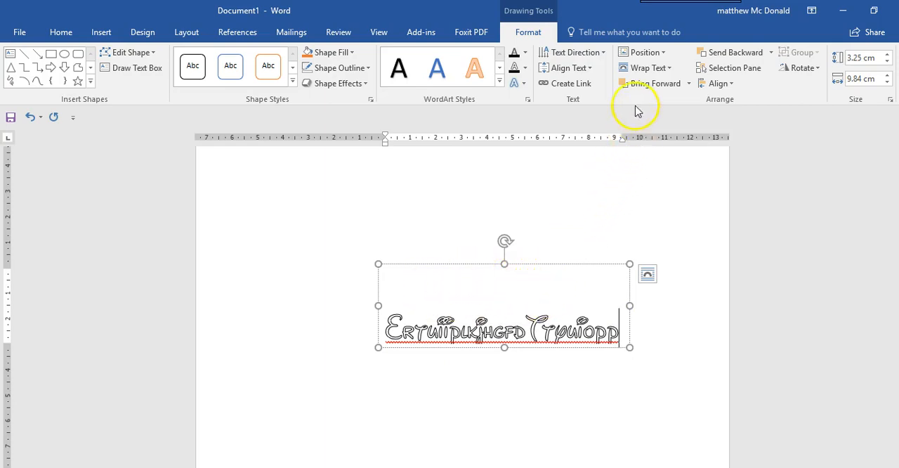
pyautogui.click(639, 67)
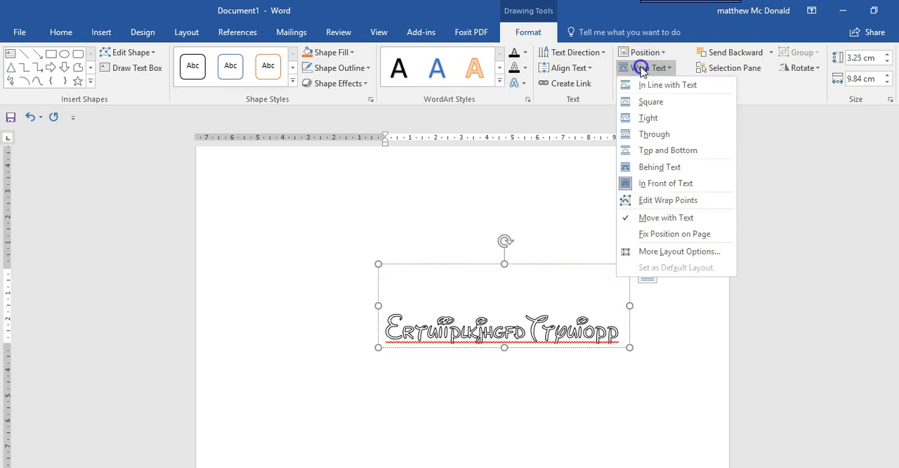
pyautogui.click(641, 182)
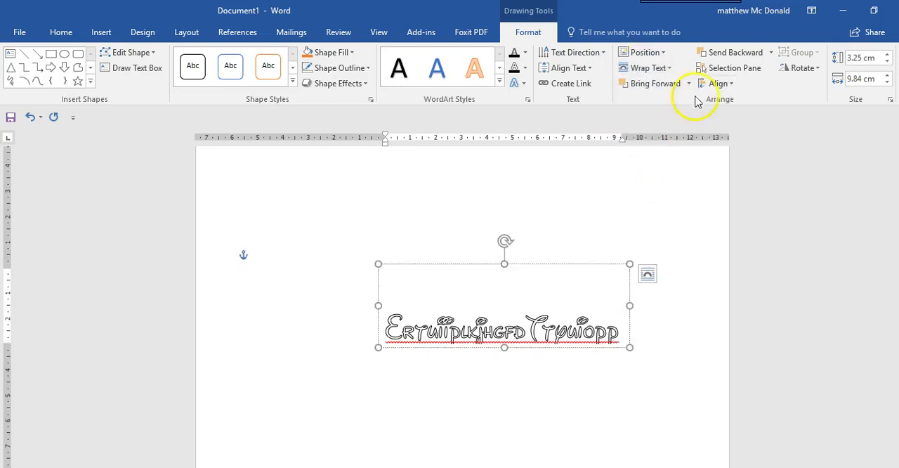
pyautogui.click(715, 55)
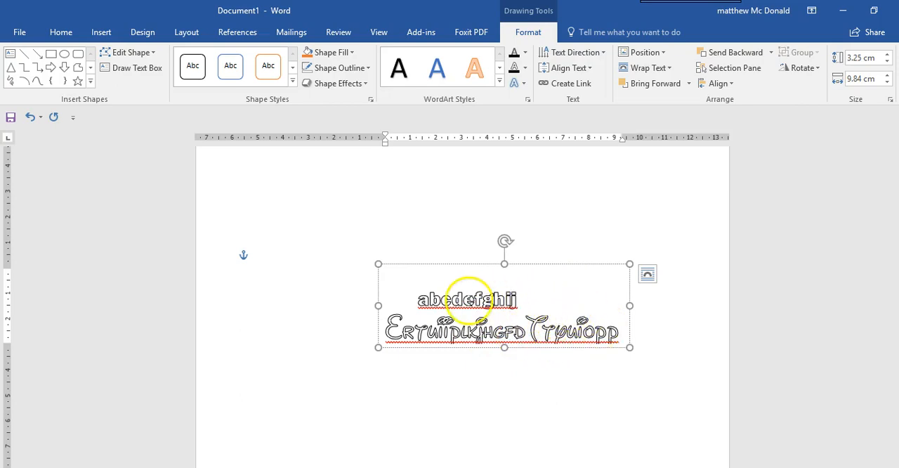
pyautogui.click(641, 85)
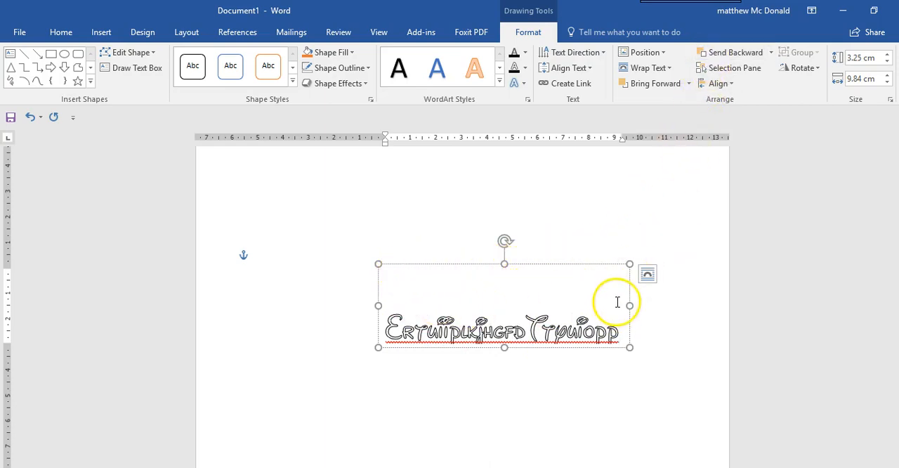
pyautogui.click(718, 53)
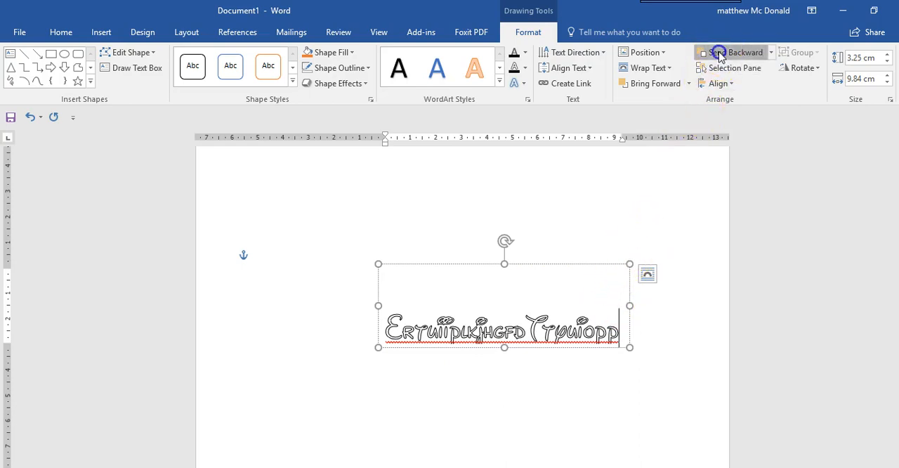
pyautogui.click(316, 330)
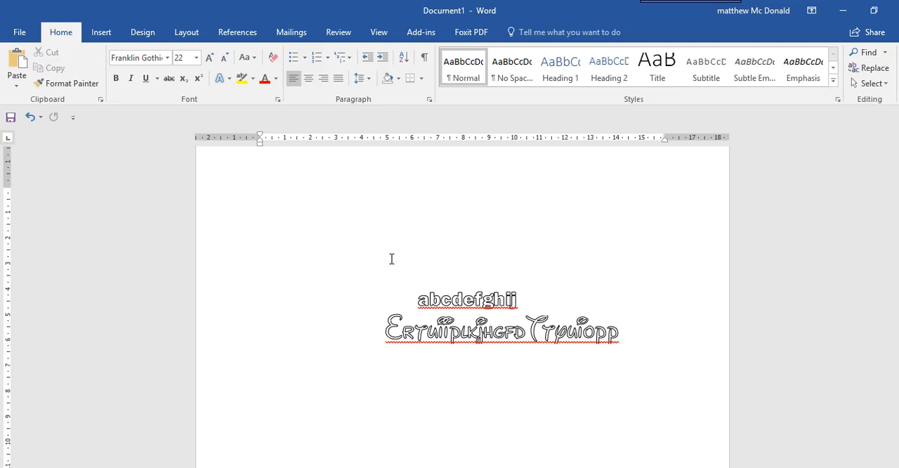
# Set the text wrapping of the "abcdefghij" text box to In Front of Text.
pyautogui.click(431, 302)
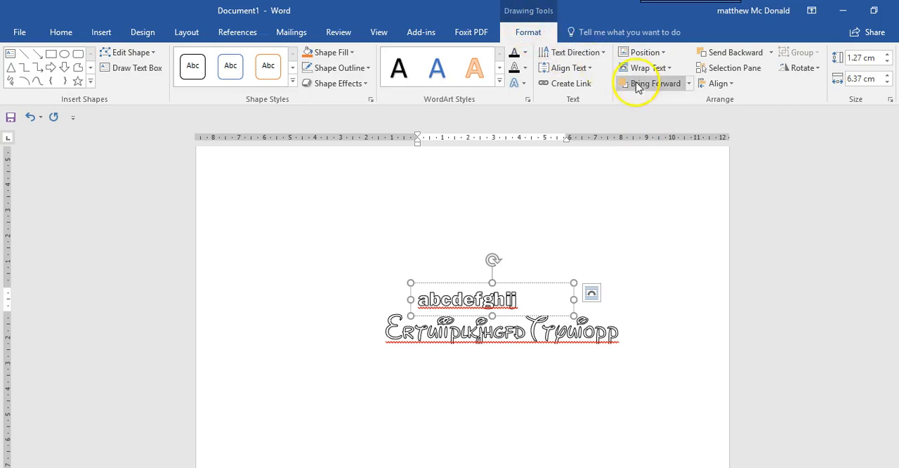
pyautogui.click(661, 71)
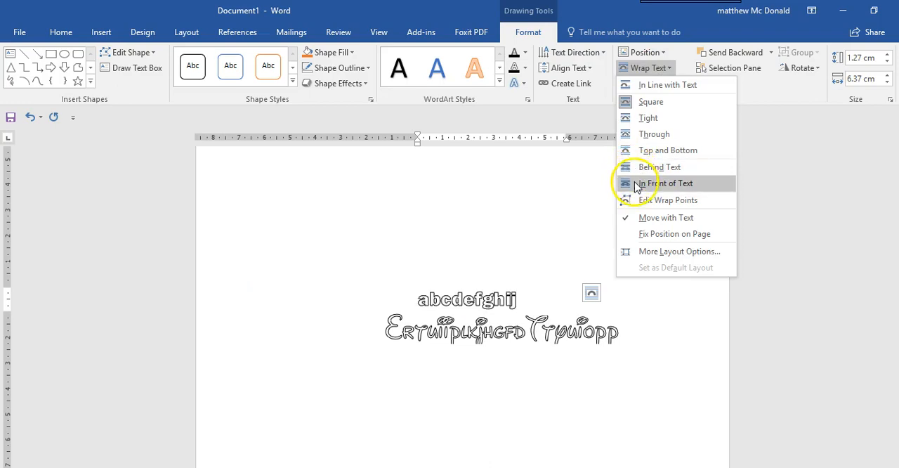
pyautogui.click(634, 182)
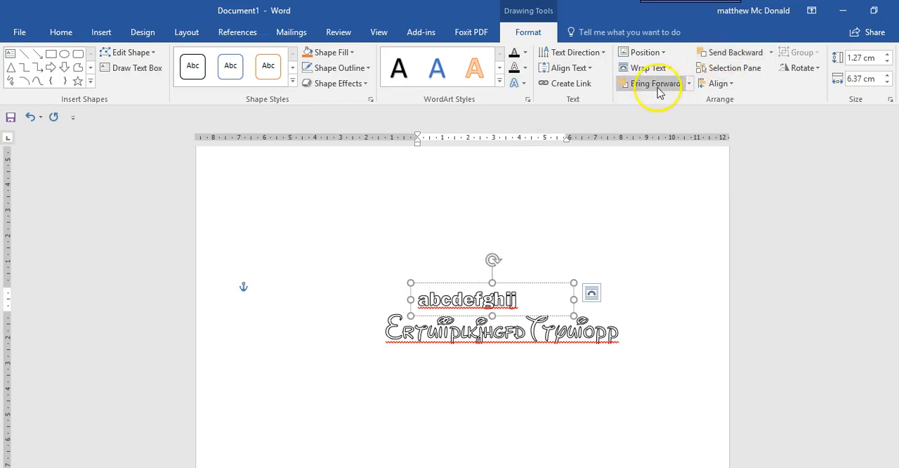
pyautogui.click(669, 288)
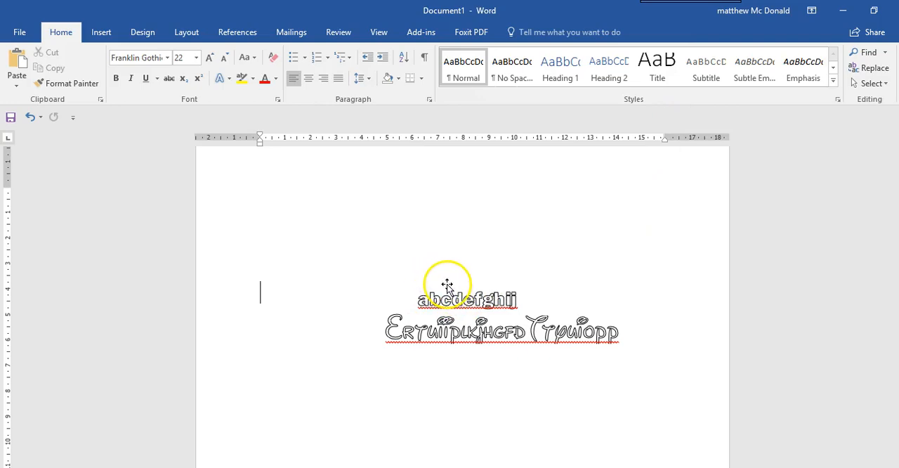
# Move the "abcdefghij" text box well above the Disney-style lettering and rotate it so the text slopes down to the right.
pyautogui.moveTo(447, 286); pyautogui.dragTo(435, 198)
pyautogui.moveTo(494, 174)
pyautogui.mouseDown()
pyautogui.moveTo(466, 193)
pyautogui.moveTo(471, 186)
pyautogui.mouseUp()
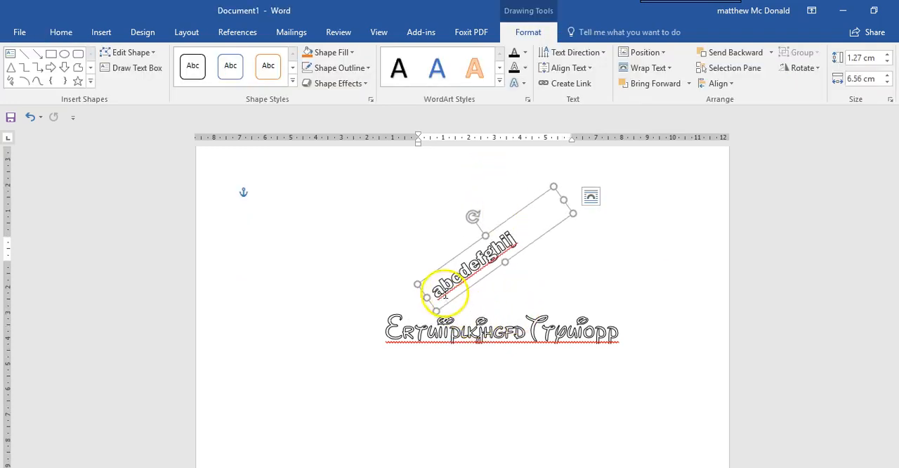
pyautogui.moveTo(483, 217); pyautogui.dragTo(513, 217)
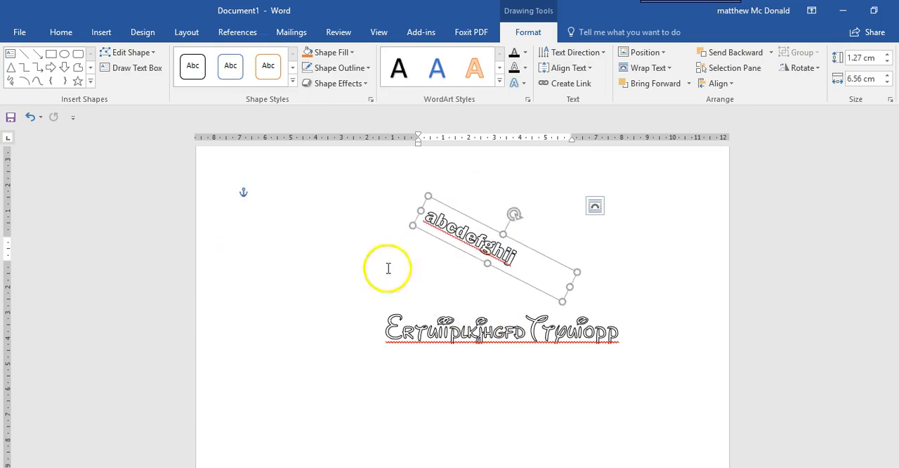